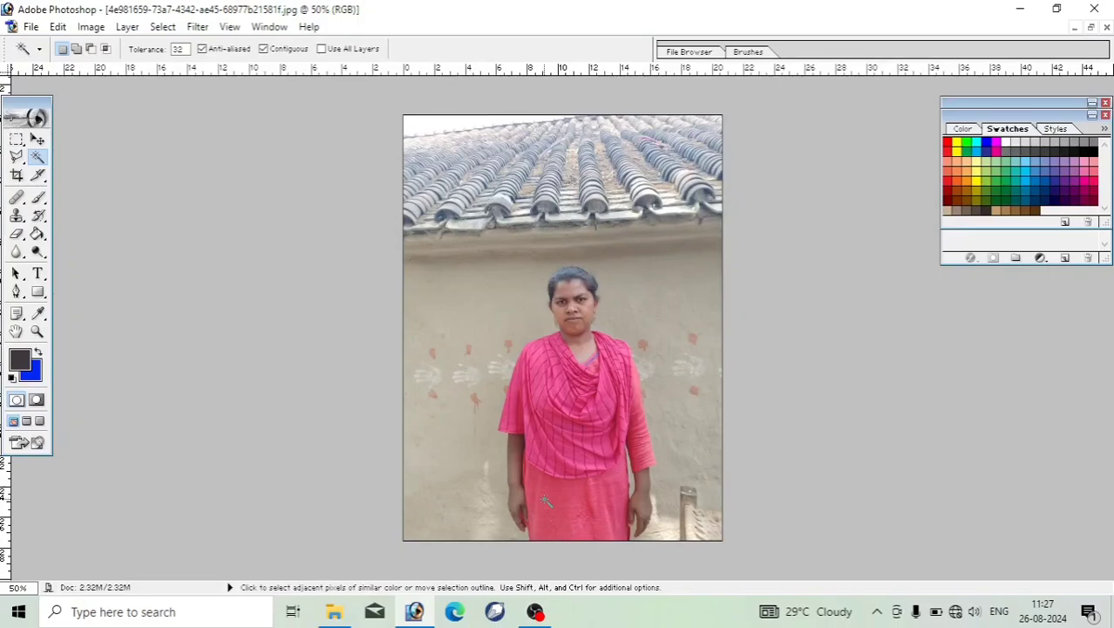
# Straighten the woman with a 1.8° free-transform rotation, leaving narrow strips along the side edges.
pyautogui.hotkey('ctrl', '+')
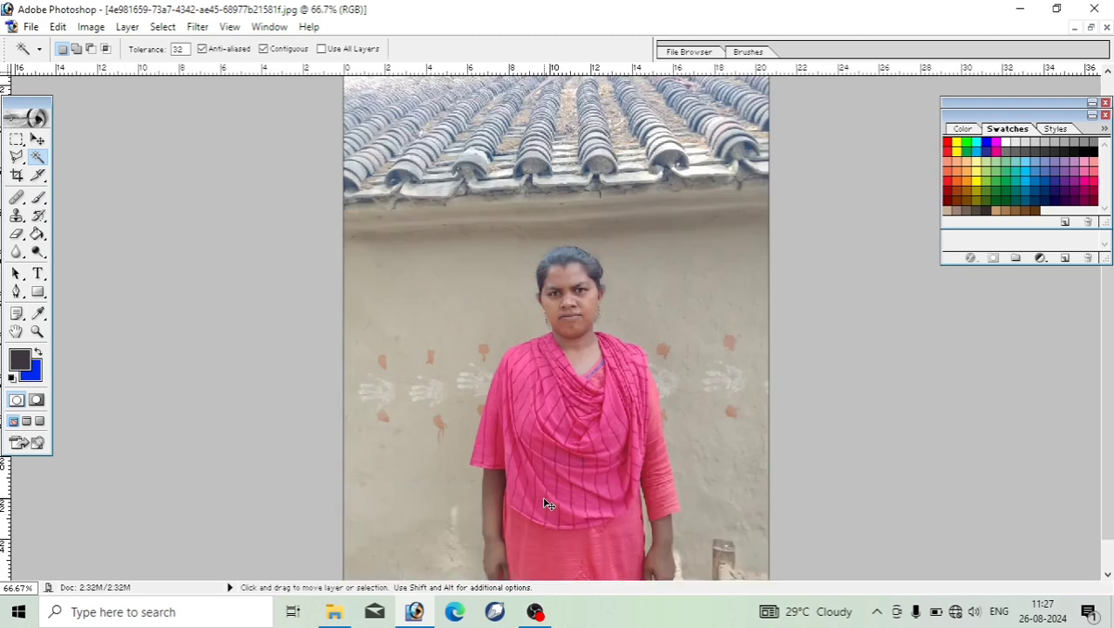
pyautogui.hotkey('ctrl', '+')
pyautogui.hotkey('ctrl', '+')
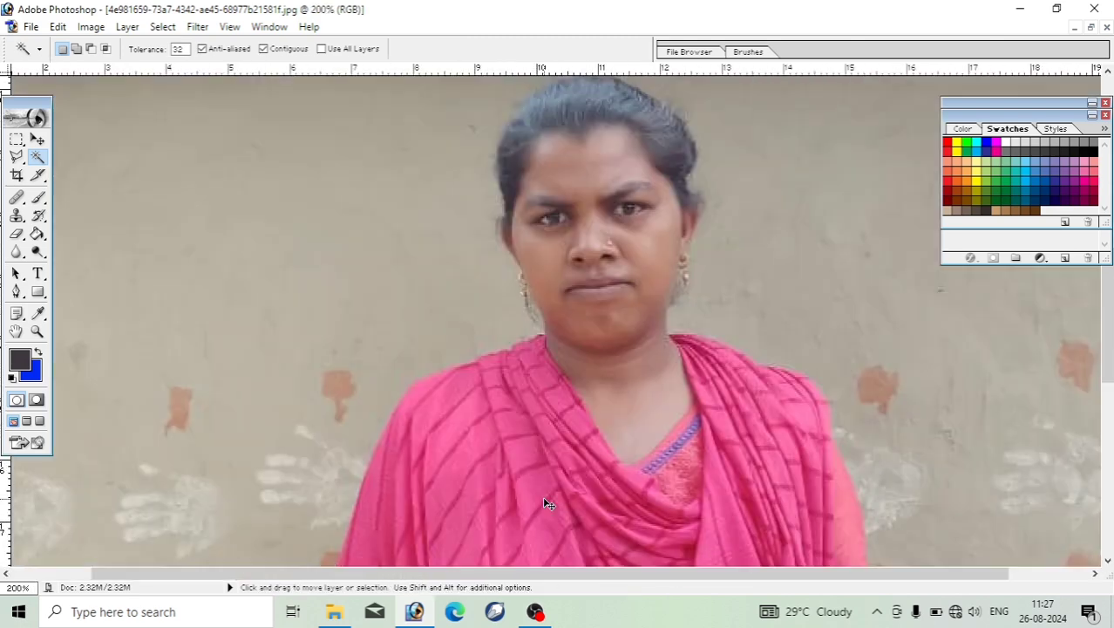
pyautogui.hotkey('ctrl', '-')
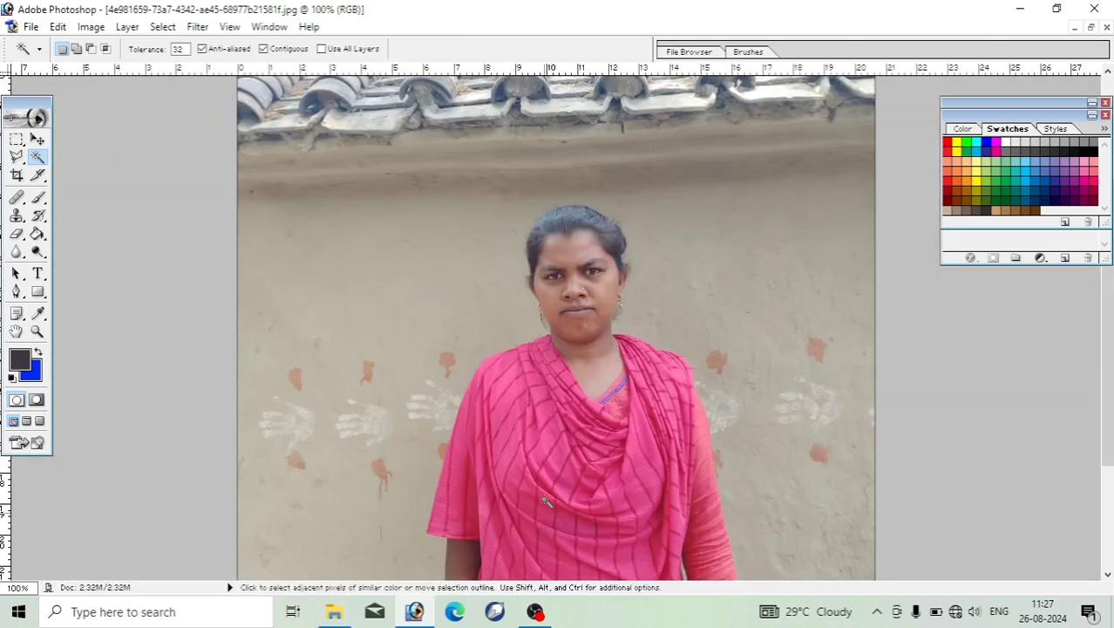
pyautogui.press('ctrl')
pyautogui.hotkey('ctrl', 't')
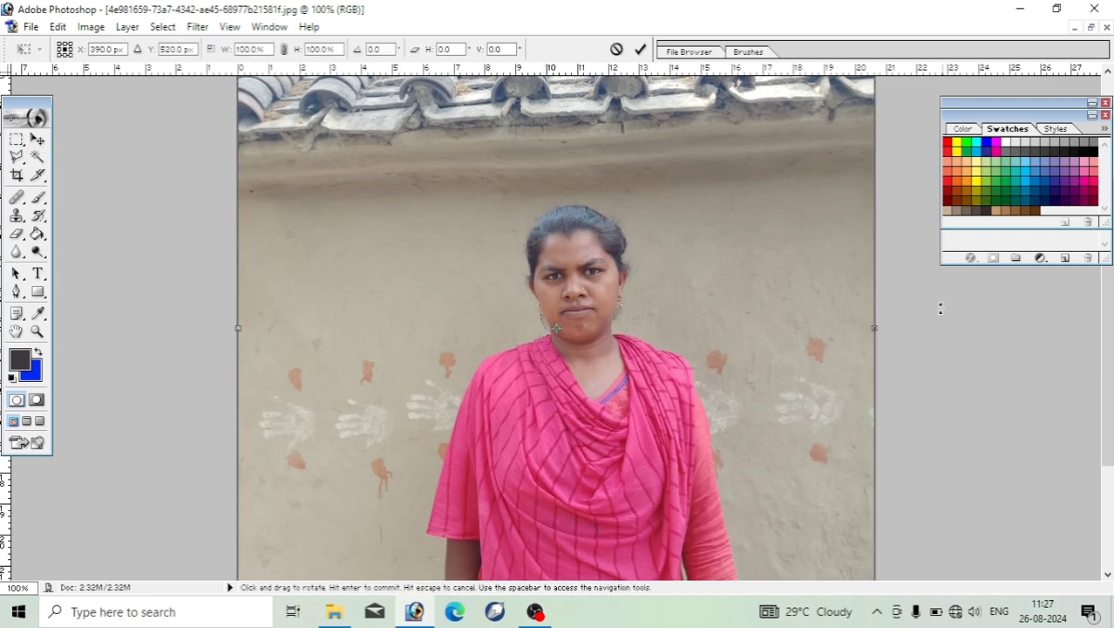
pyautogui.moveTo(940, 307); pyautogui.dragTo(940, 313)
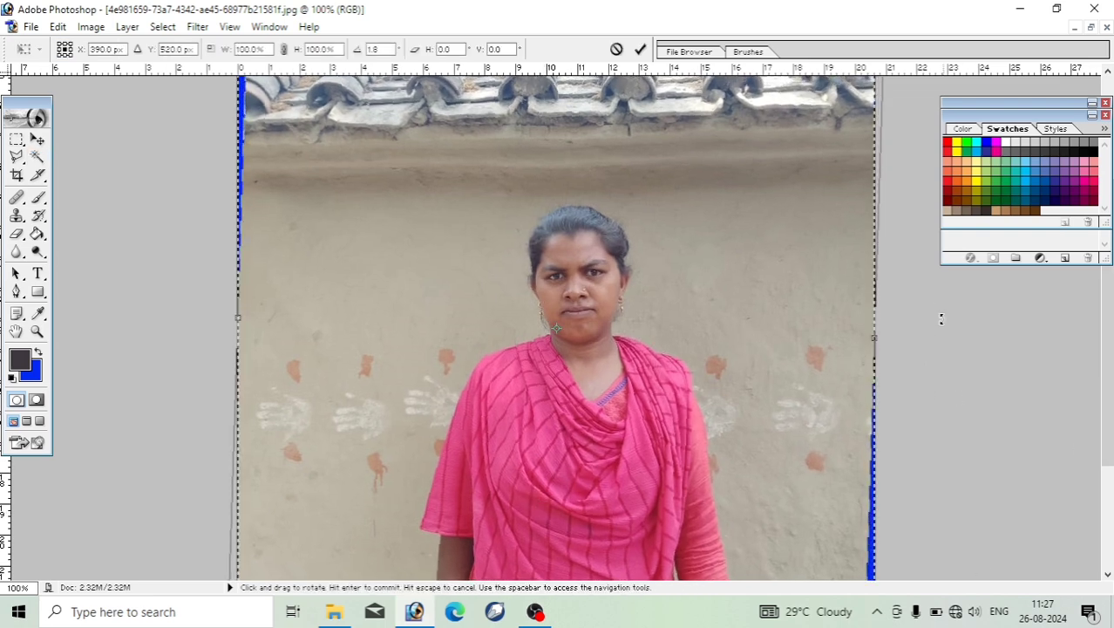
pyautogui.press('Return')
pyautogui.press('w')
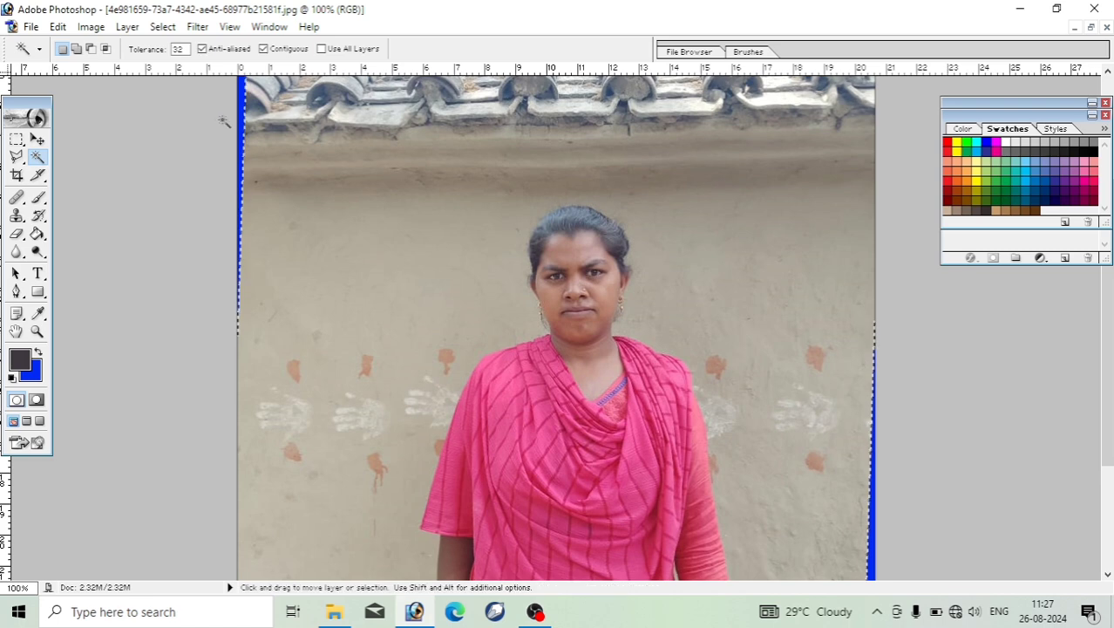
# Set the crop to 1.3 in width, 1.6 in height and 300 resolution.
pyautogui.click(17, 176)
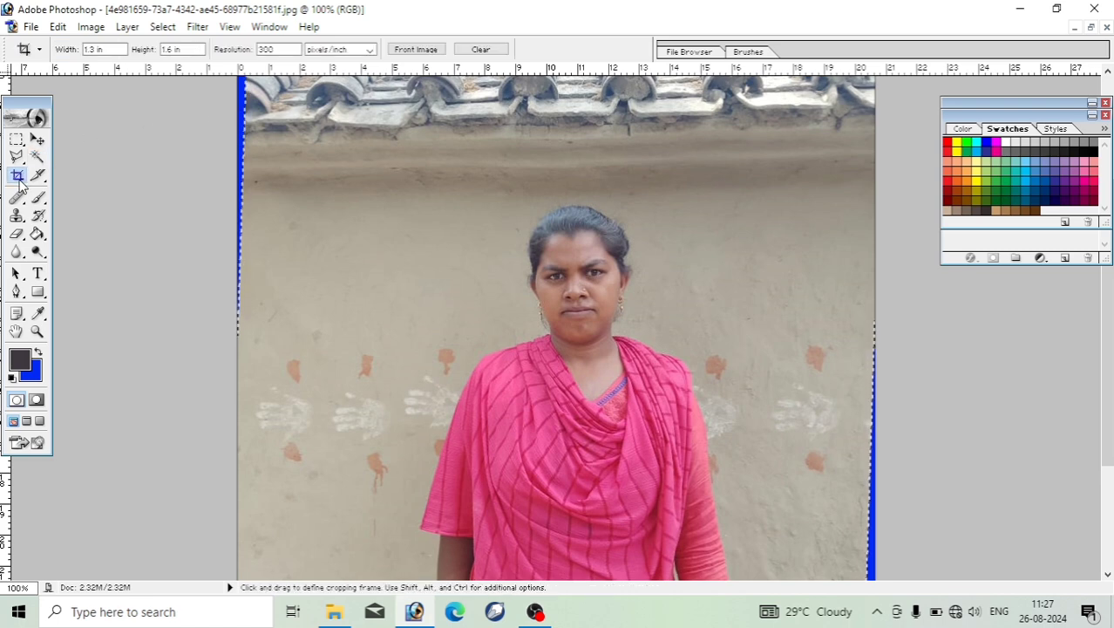
pyautogui.click(92, 52)
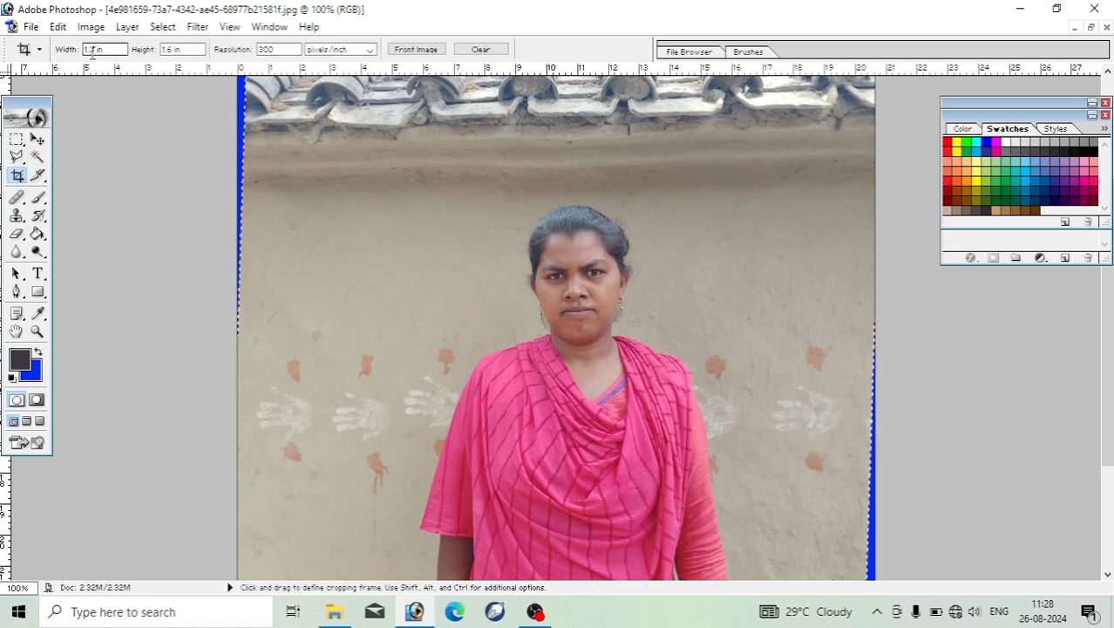
pyautogui.click(167, 51)
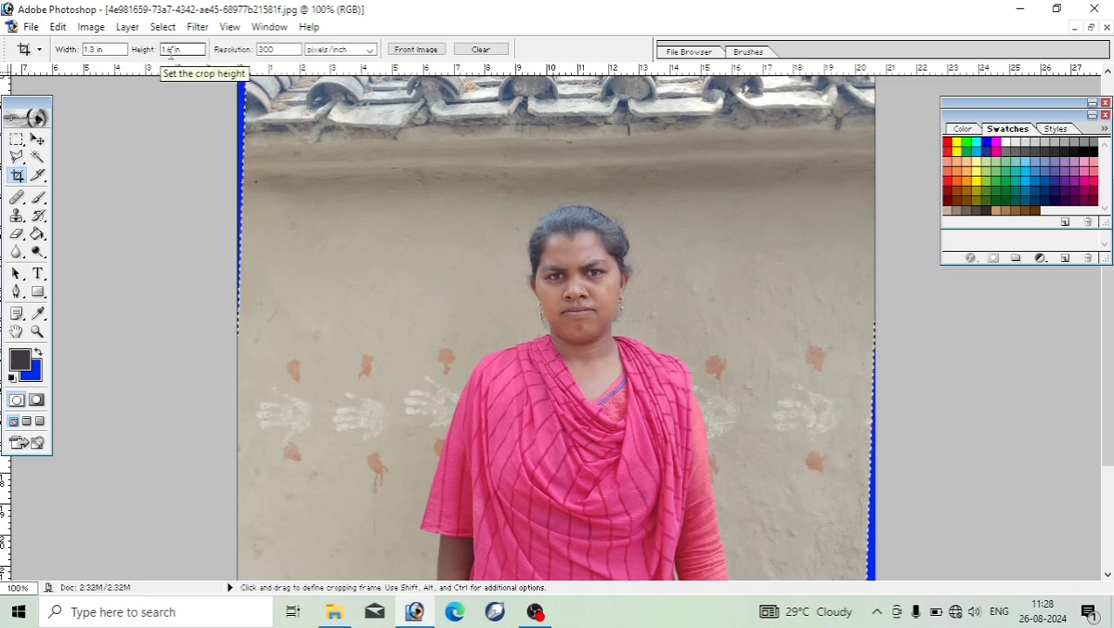
pyautogui.click(276, 50)
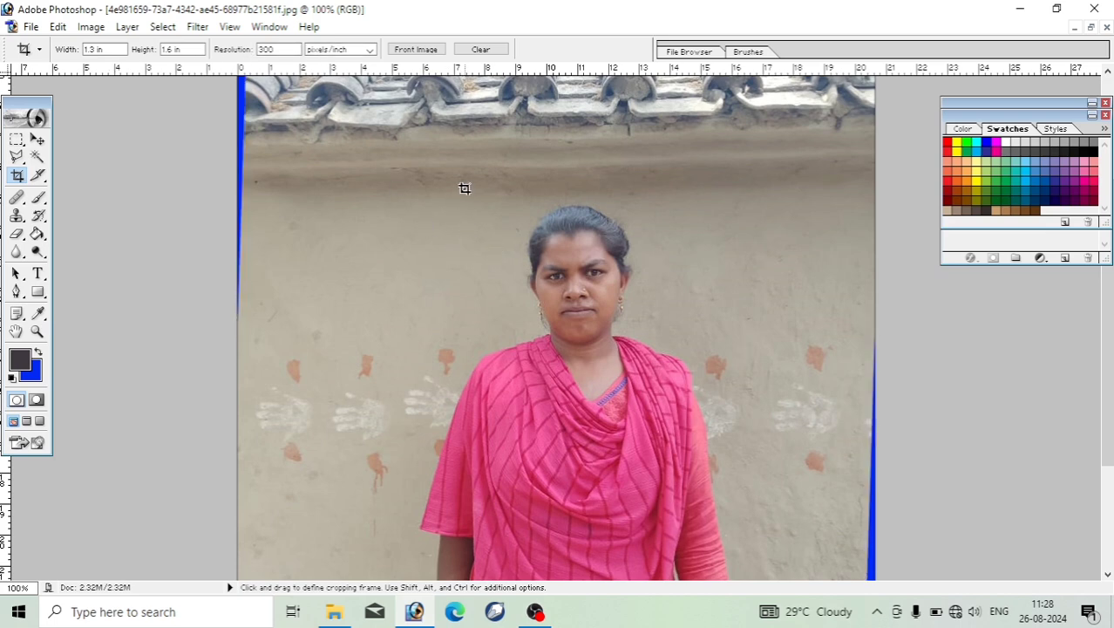
# Frame the woman's head and shoulders in the crop box, nudge it into place, and apply.
pyautogui.moveTo(465, 193)
pyautogui.mouseDown()
pyautogui.moveTo(678, 479)
pyautogui.moveTo(689, 459)
pyautogui.mouseUp()
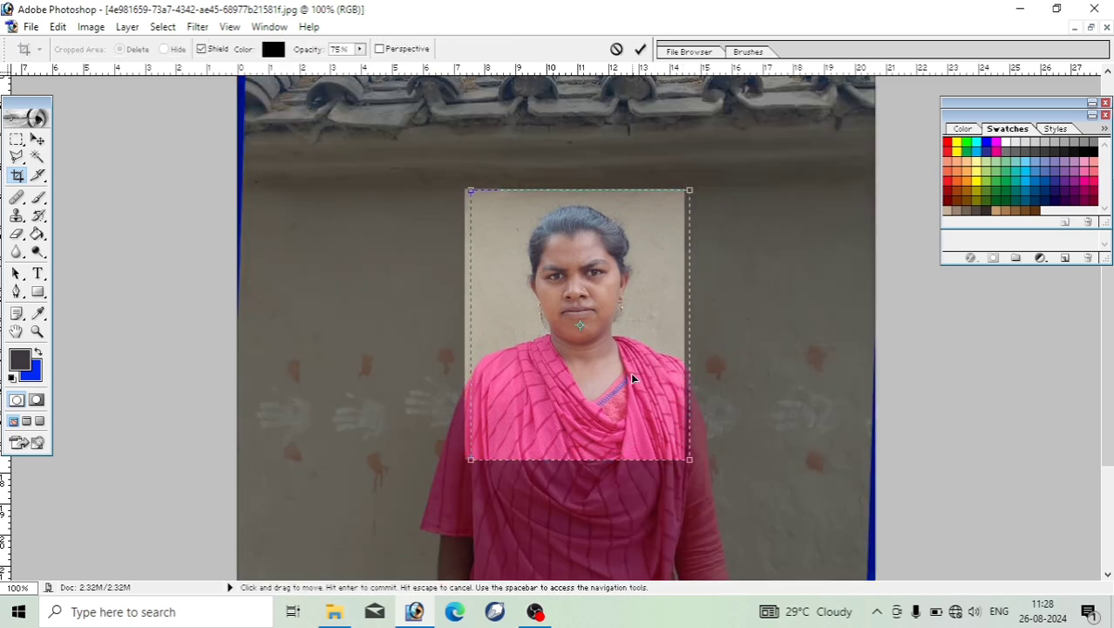
pyautogui.moveTo(628, 367); pyautogui.dragTo(630, 368)
pyautogui.moveTo(699, 465); pyautogui.dragTo(704, 471)
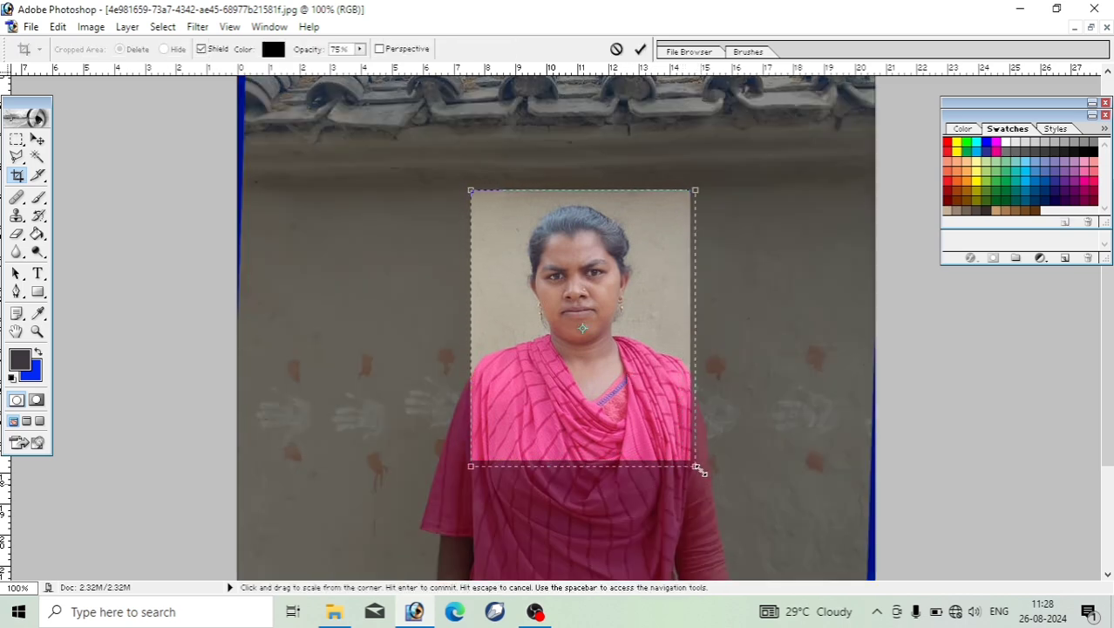
pyautogui.press('Up')
pyautogui.press('Up')
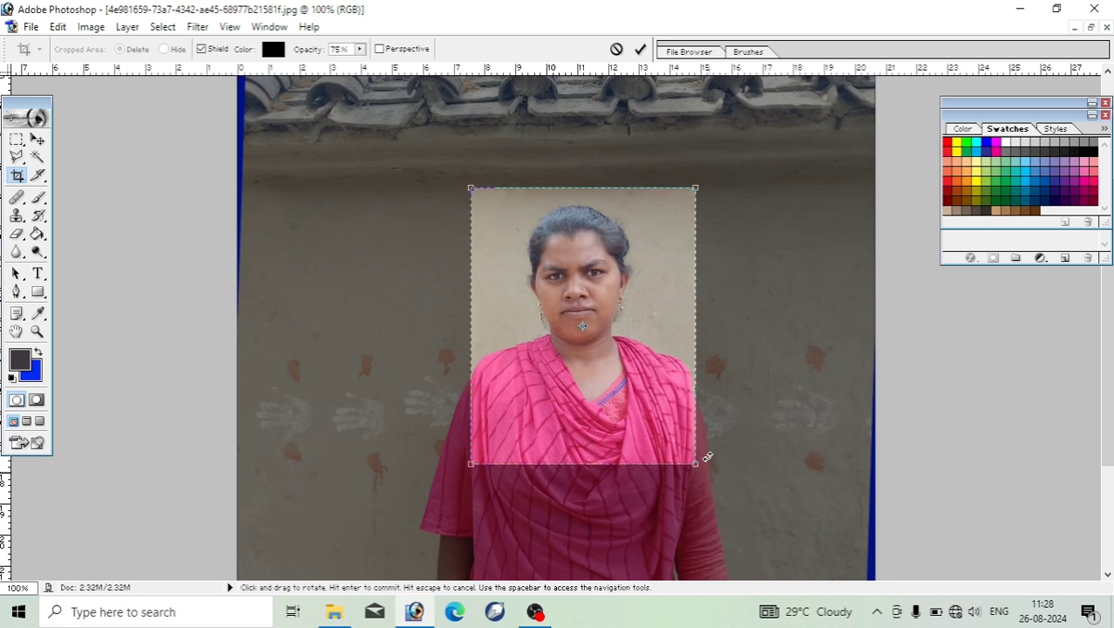
pyautogui.press('Up')
pyautogui.press('Left')
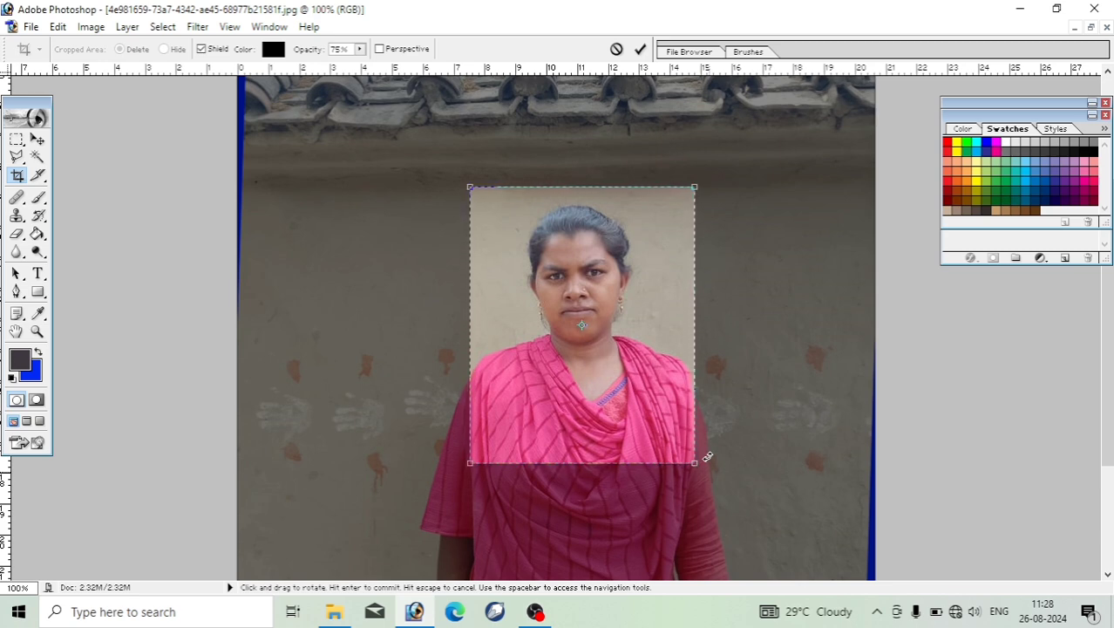
pyautogui.press('Return')
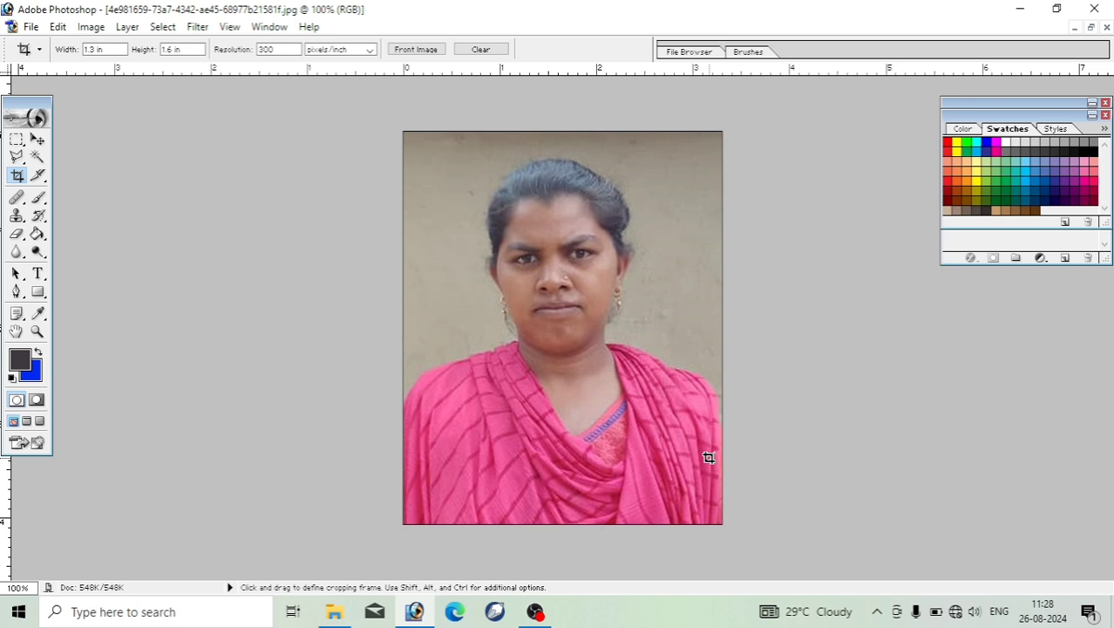
# Start a polygonal lasso outline with points above and beyond the photo's right edge.
pyautogui.click(18, 159)
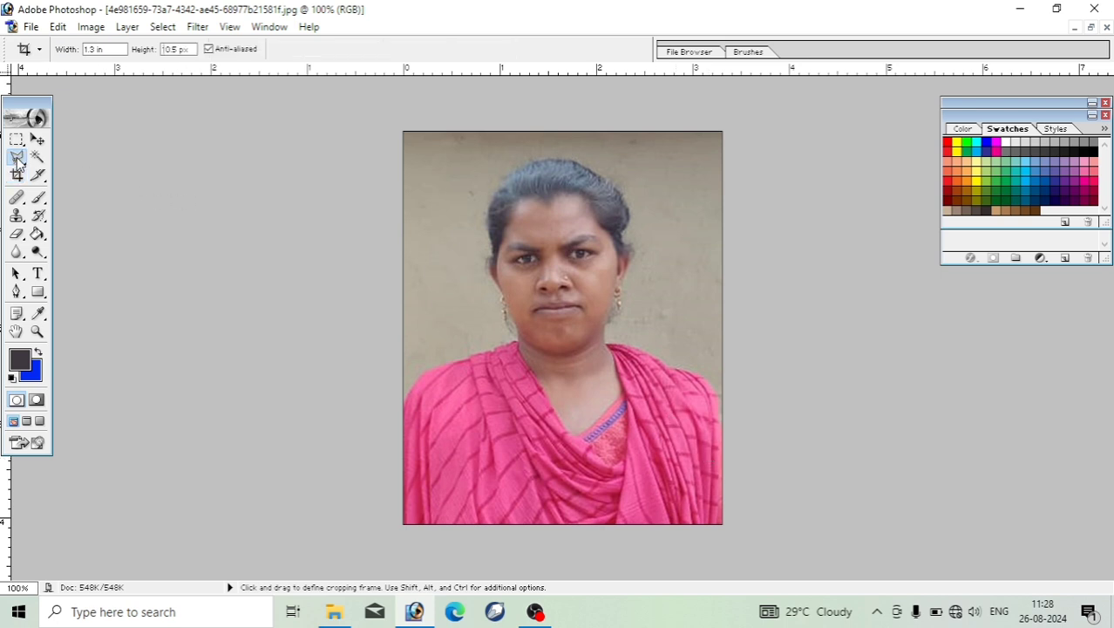
pyautogui.click(353, 114)
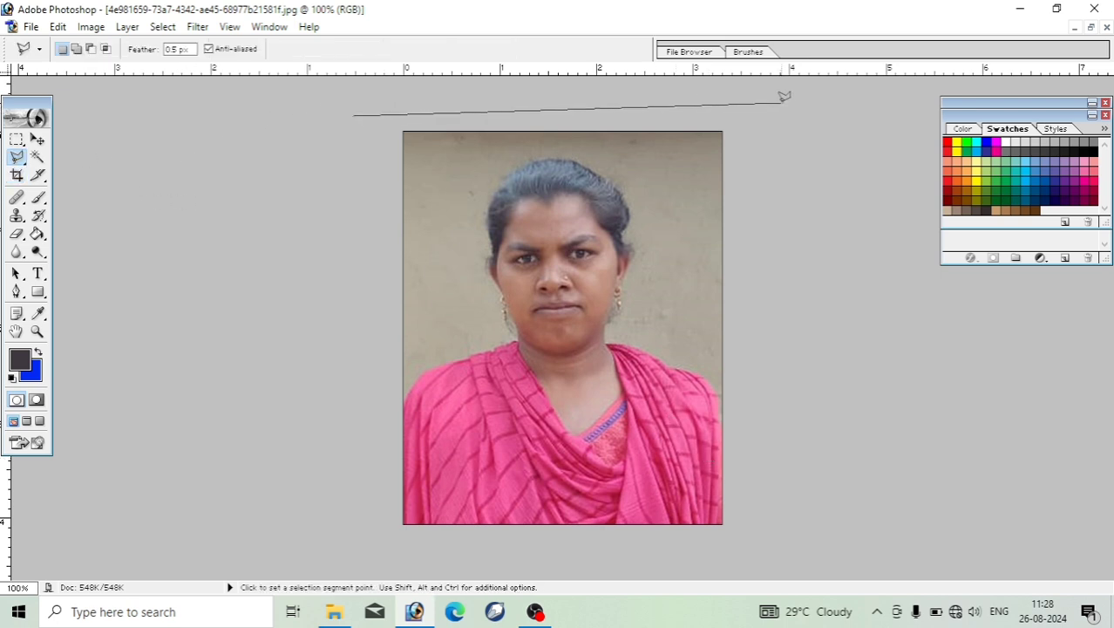
pyautogui.click(809, 98)
pyautogui.click(835, 441)
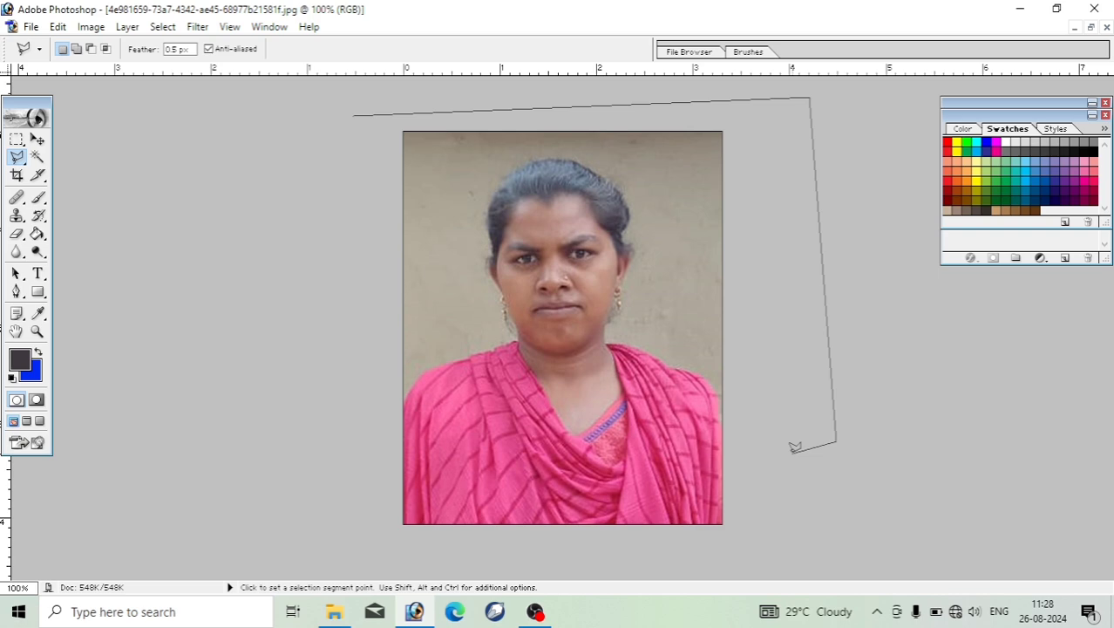
# Trace the outline in along the right shoulder up to the neck.
pyautogui.hotkey('ctrl', '+')
pyautogui.hotkey('ctrl', '+')
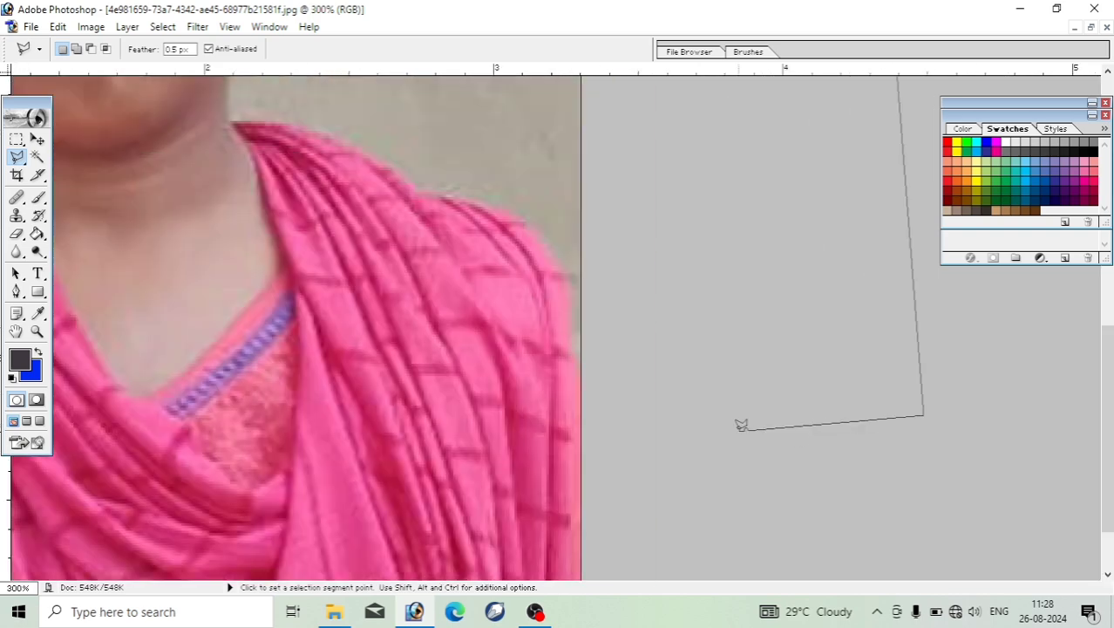
pyautogui.click(575, 366)
pyautogui.click(569, 291)
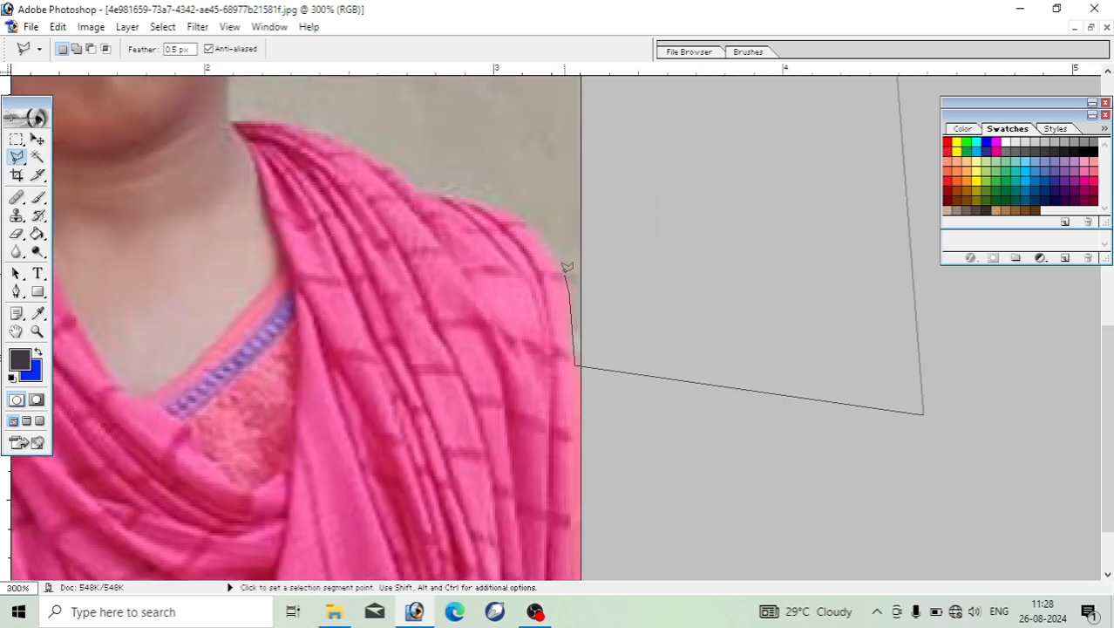
pyautogui.click(556, 251)
pyautogui.click(513, 222)
pyautogui.click(415, 191)
pyautogui.click(296, 127)
# Move the view up to follow the hair, then zoom back out to the whole photo.
pyautogui.moveTo(230, 123); pyautogui.dragTo(226, 256)
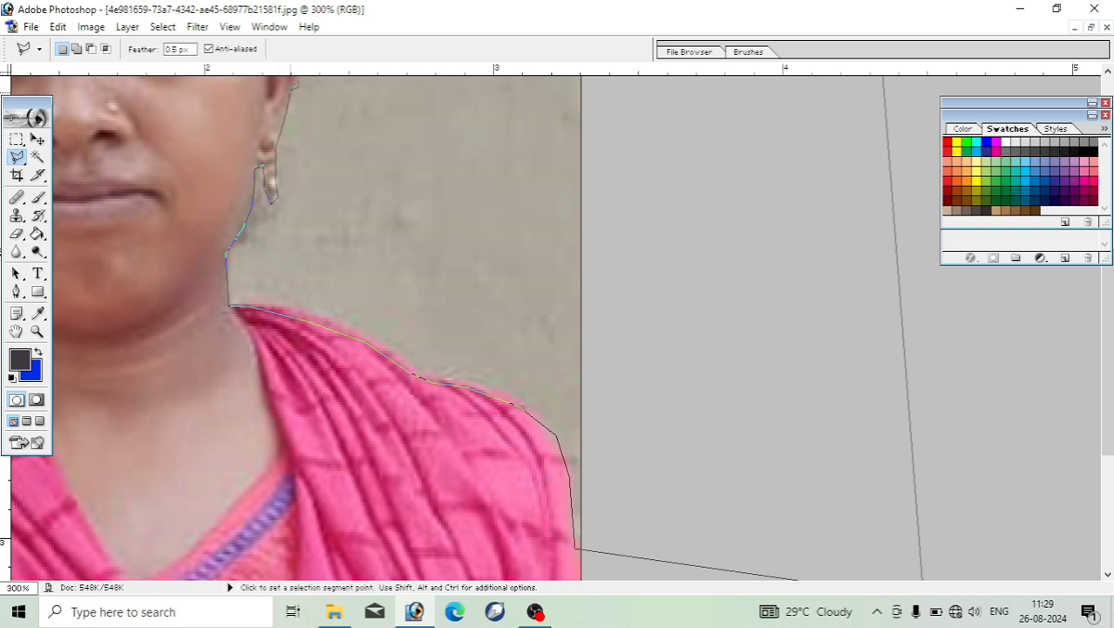
pyautogui.scroll(3, 306, 95)
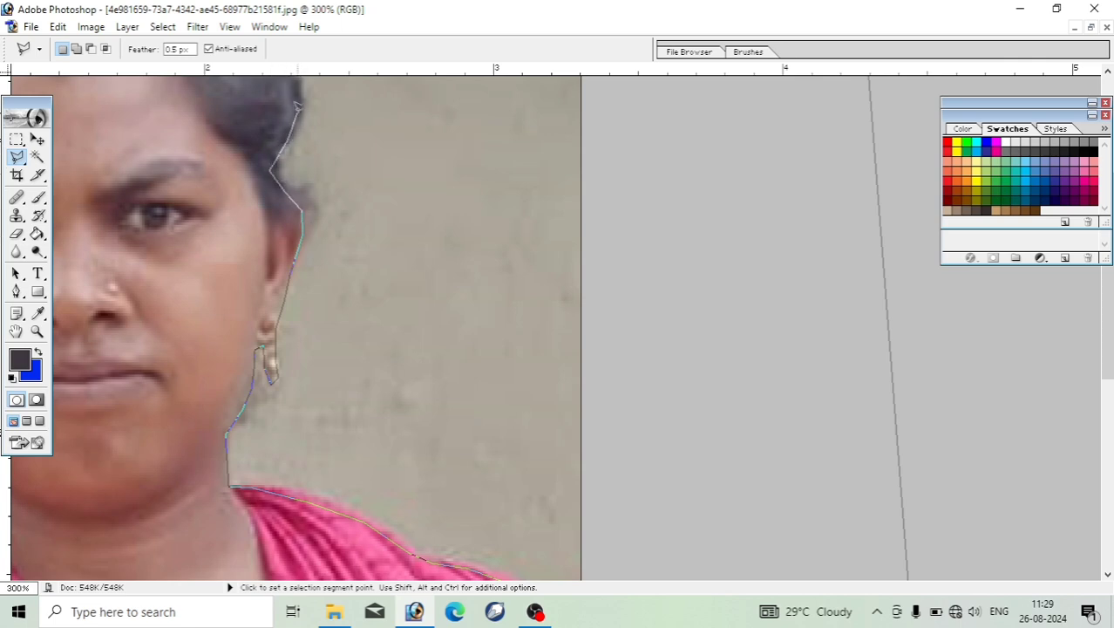
pyautogui.scroll(3, 298, 90)
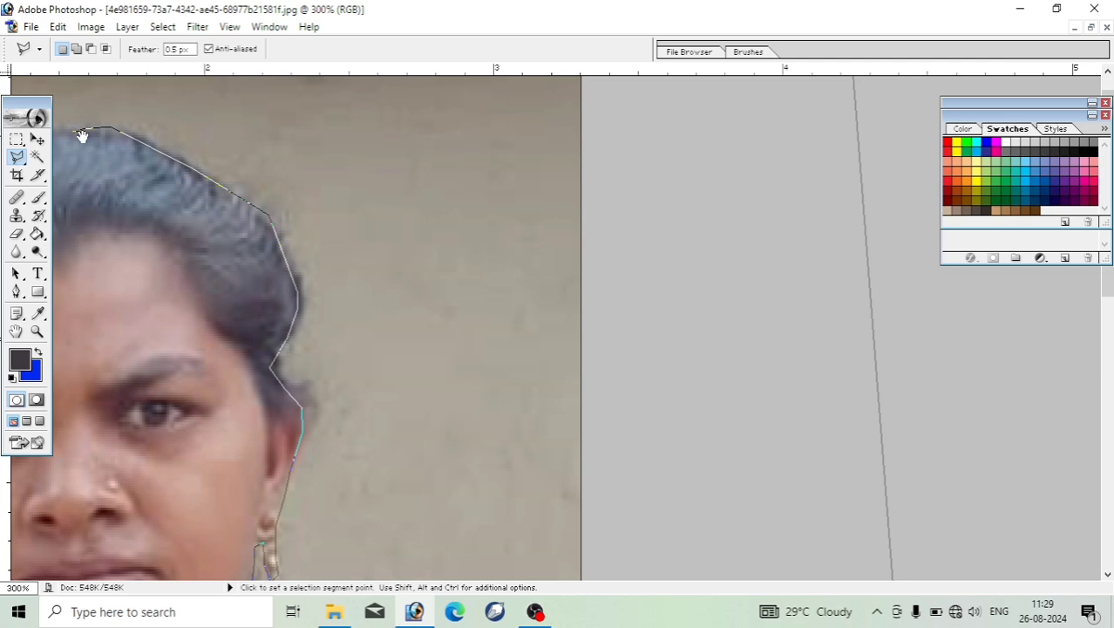
pyautogui.moveTo(270, 144); pyautogui.dragTo(271, 170)
pyautogui.hotkey('ctrl', '-')
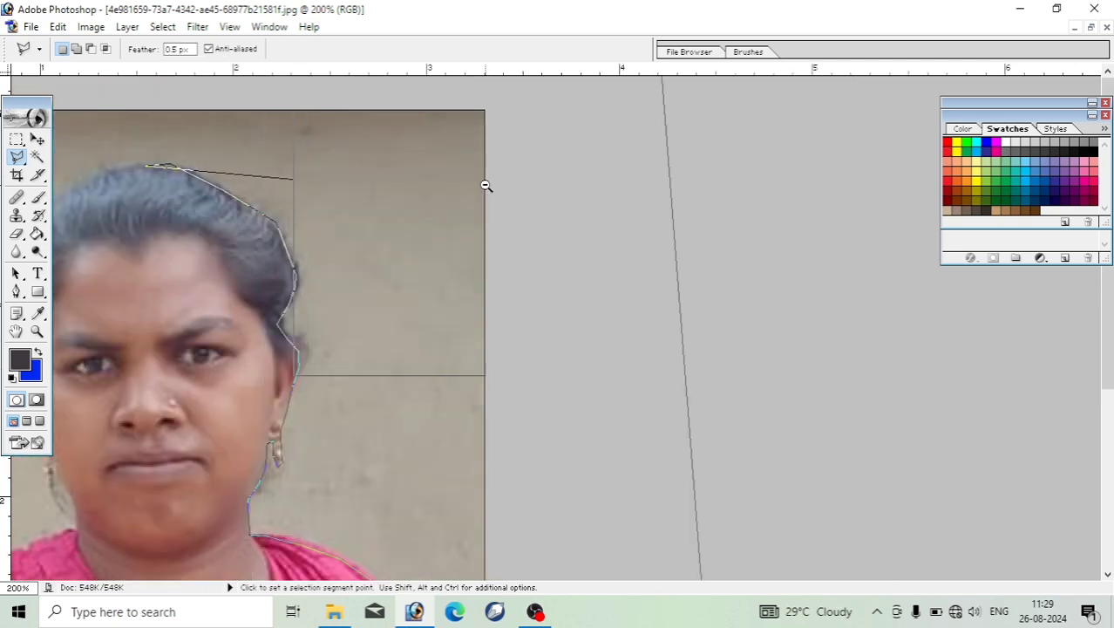
pyautogui.hotkey('ctrl', '-')
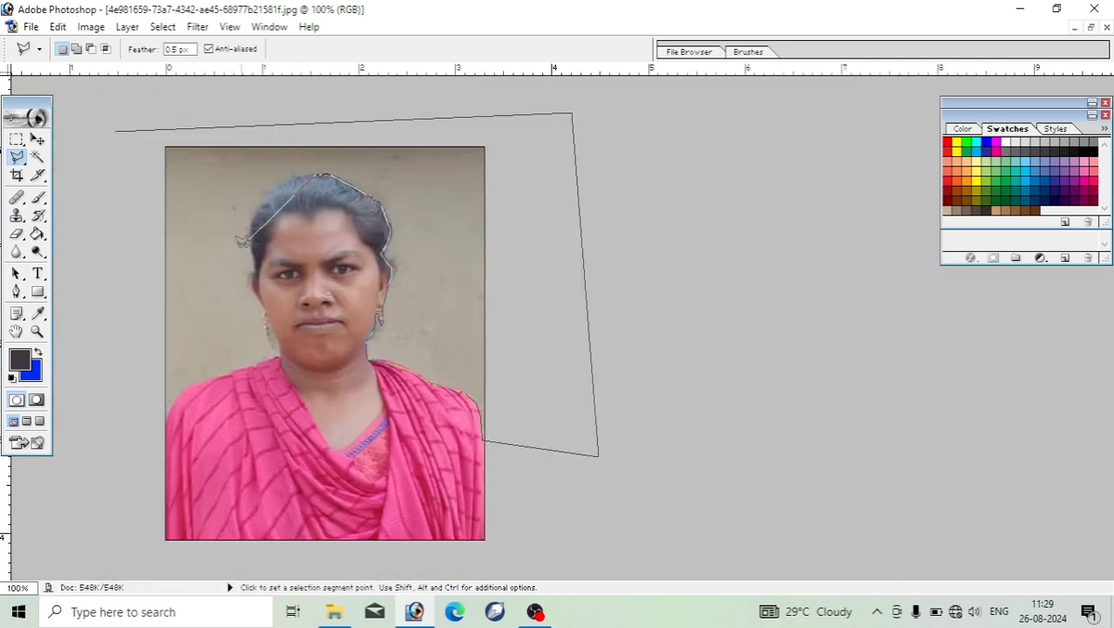
# Trace the outline down the left side of the hair, past the earring, collar and left shoulder.
pyautogui.hotkey('ctrl', '+')
pyautogui.hotkey('ctrl', '+')
pyautogui.scroll(3, 298, 181)
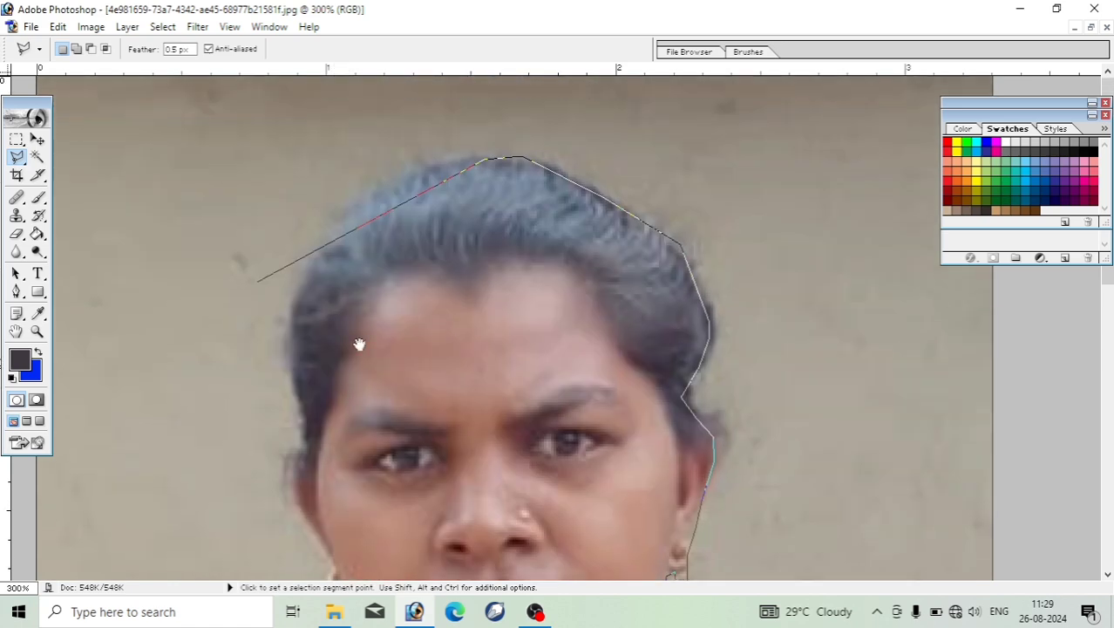
pyautogui.moveTo(426, 156)
pyautogui.mouseDown()
pyautogui.moveTo(292, 283)
pyautogui.moveTo(304, 406)
pyautogui.mouseUp()
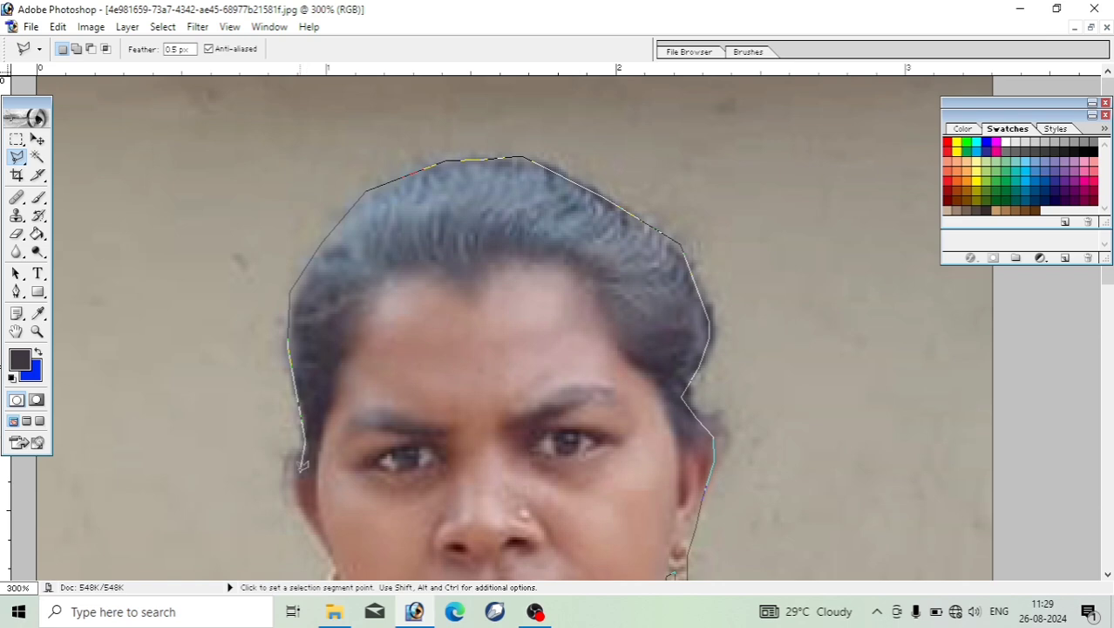
pyautogui.moveTo(304, 406)
pyautogui.mouseDown()
pyautogui.moveTo(298, 505)
pyautogui.moveTo(305, 268)
pyautogui.mouseUp()
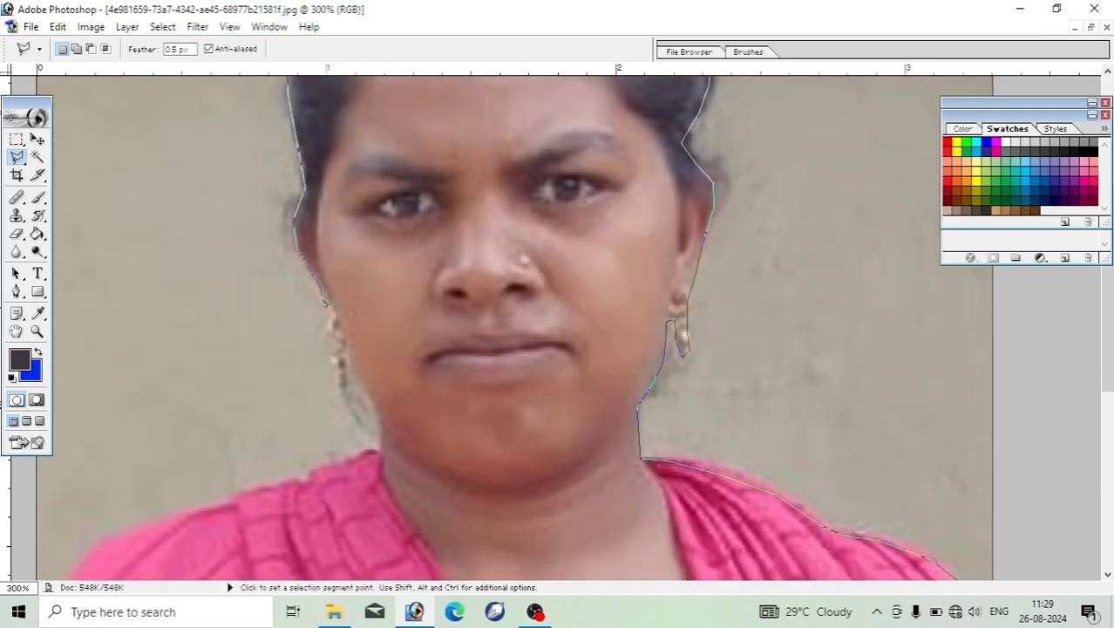
pyautogui.moveTo(330, 319); pyautogui.dragTo(351, 393)
pyautogui.moveTo(372, 447)
pyautogui.mouseDown()
pyautogui.moveTo(273, 436)
pyautogui.moveTo(405, 367)
pyautogui.moveTo(425, 219)
pyautogui.mouseUp()
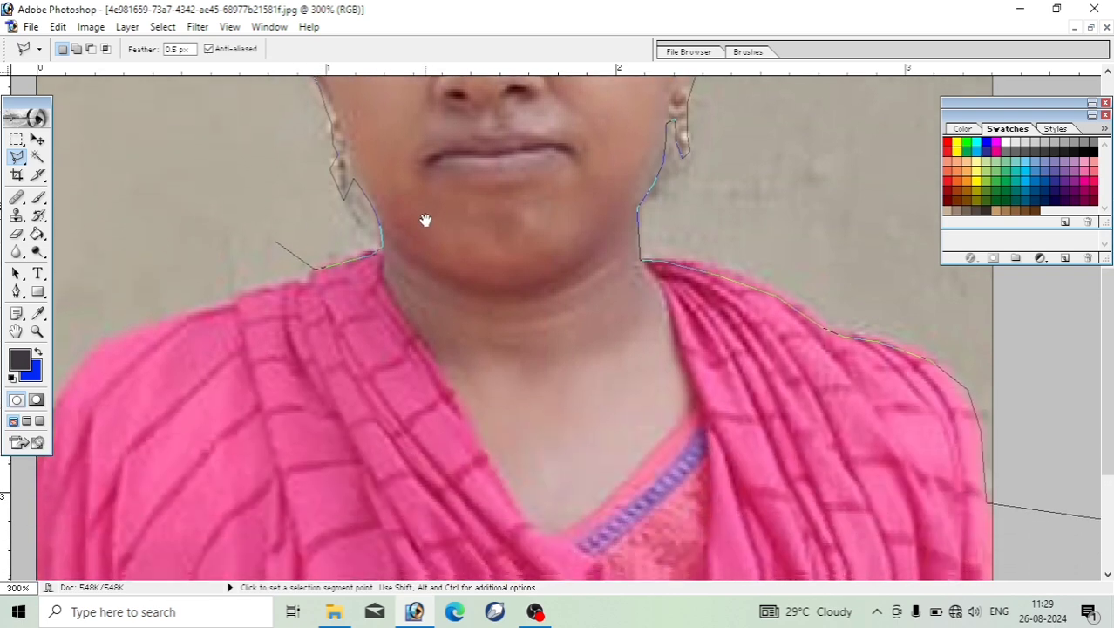
pyautogui.moveTo(295, 257)
pyautogui.mouseDown()
pyautogui.moveTo(194, 270)
pyautogui.moveTo(88, 333)
pyautogui.mouseUp()
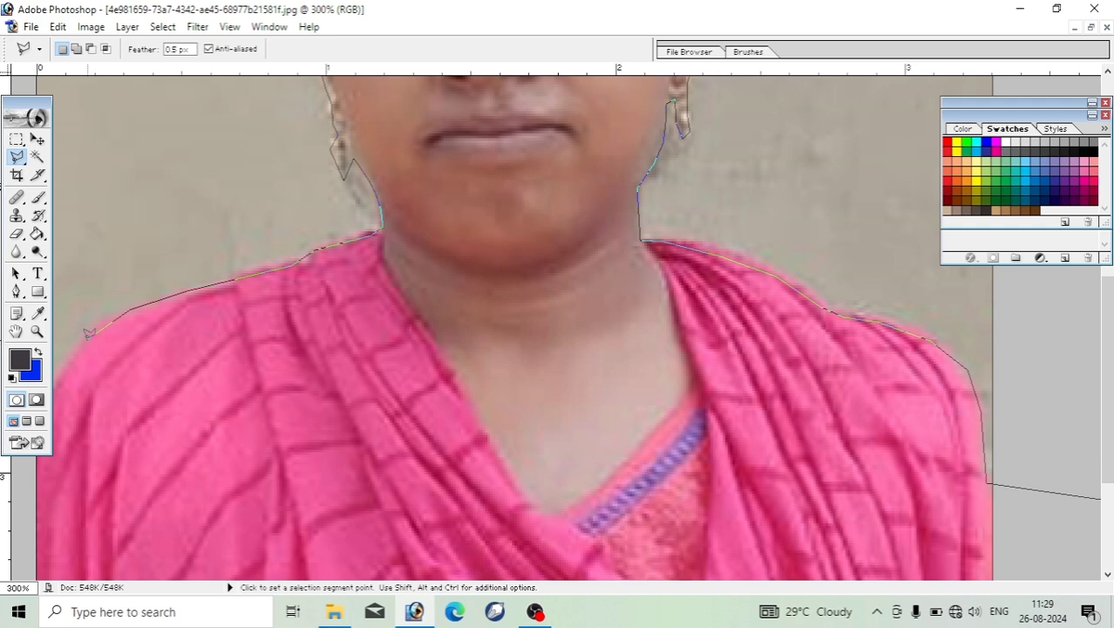
# Add a corner below the shoulder and close the selection loop around the woman.
pyautogui.hotkey('ctrl', '-')
pyautogui.hotkey('ctrl', '-')
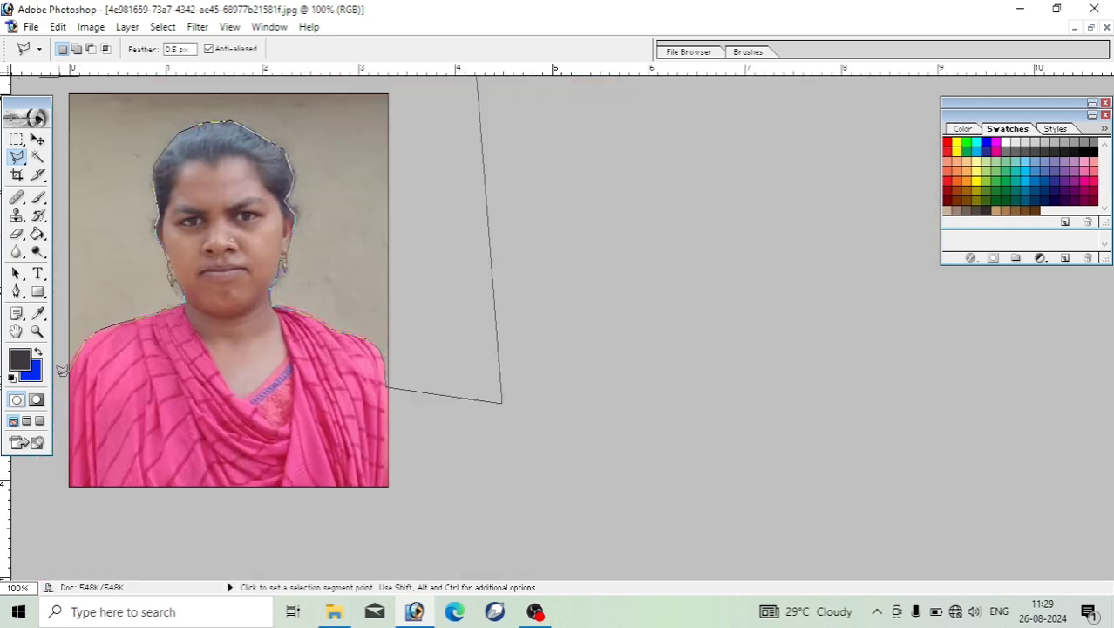
pyautogui.hotkey('ctrl', '-')
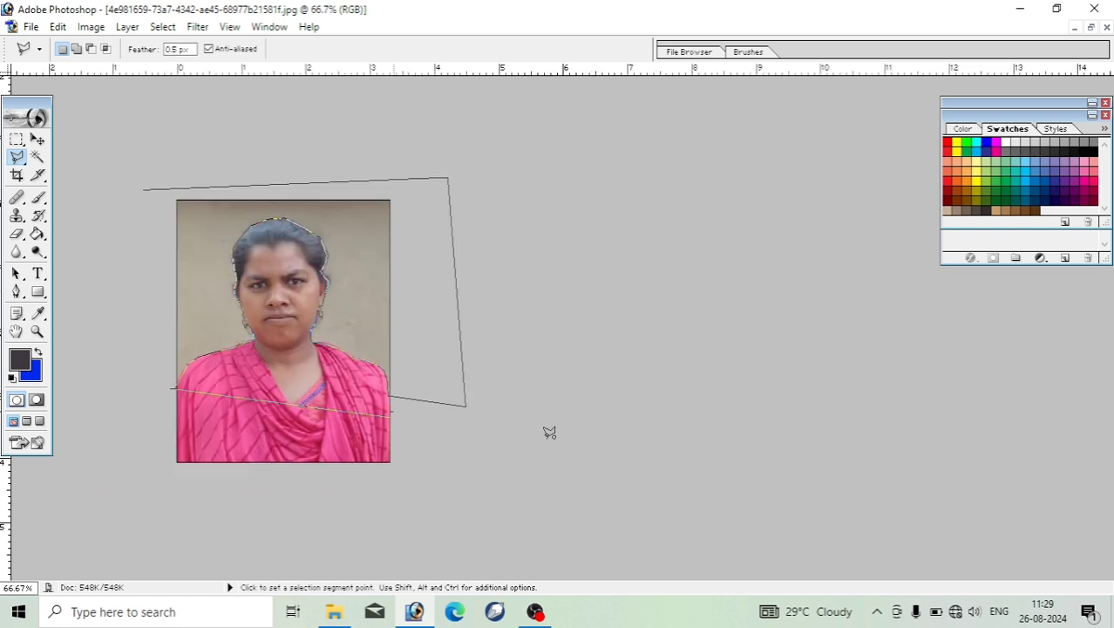
pyautogui.hotkey('ctrl', '-')
pyautogui.click(240, 370)
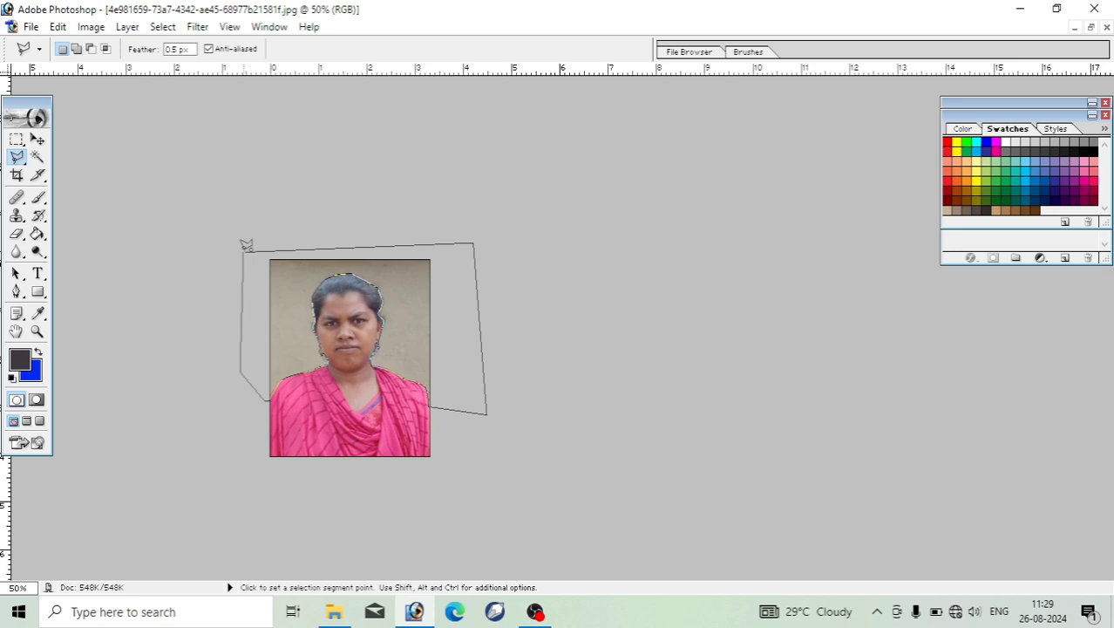
pyautogui.click(247, 245)
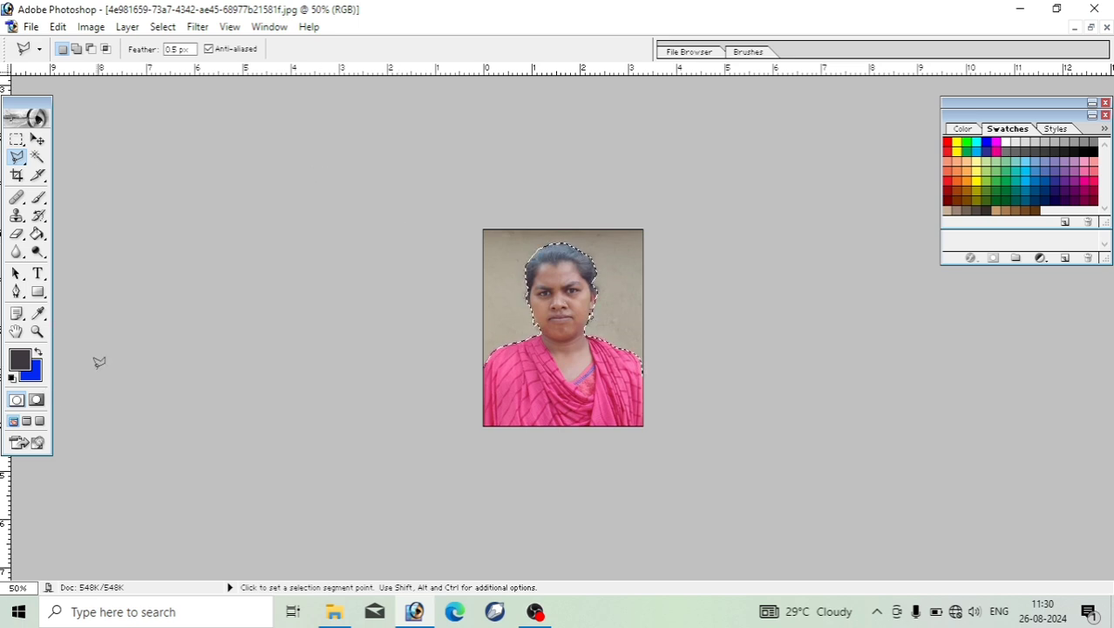
# Fill the background around the woman with solid blue, deselect, view at 100% and bring up Levels.
pyautogui.press('Delete')
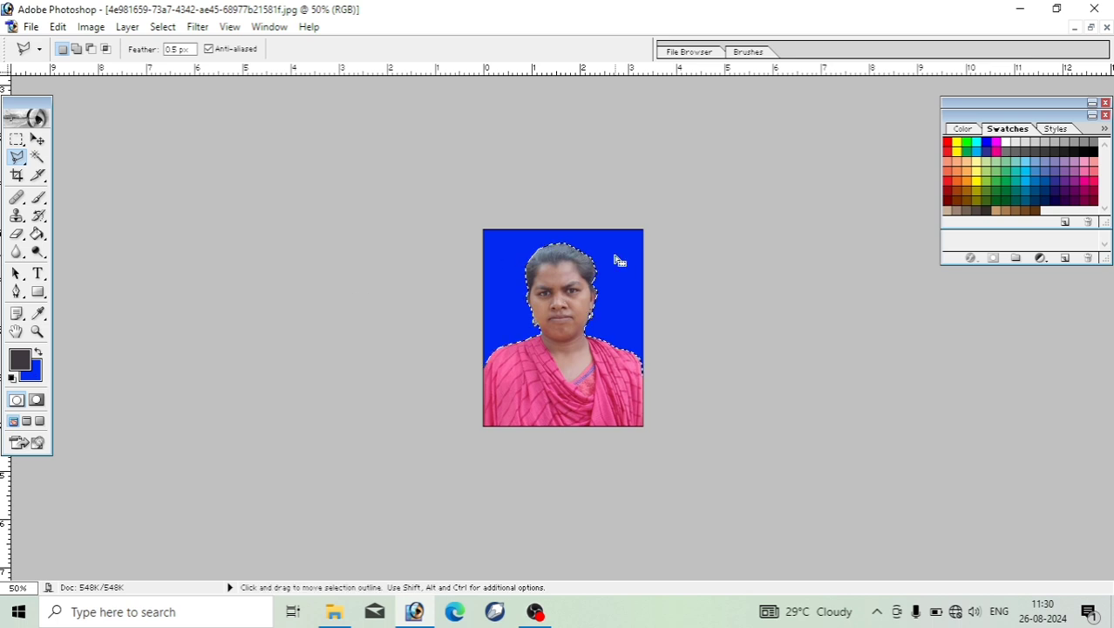
pyautogui.click(38, 140)
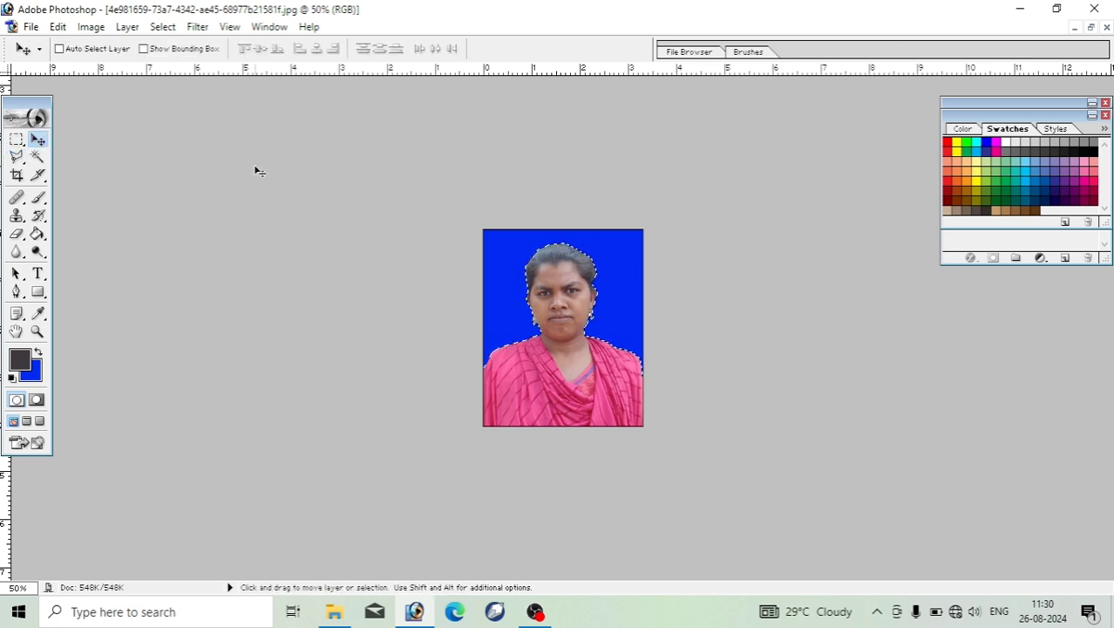
pyautogui.click(37, 156)
pyautogui.click(270, 161)
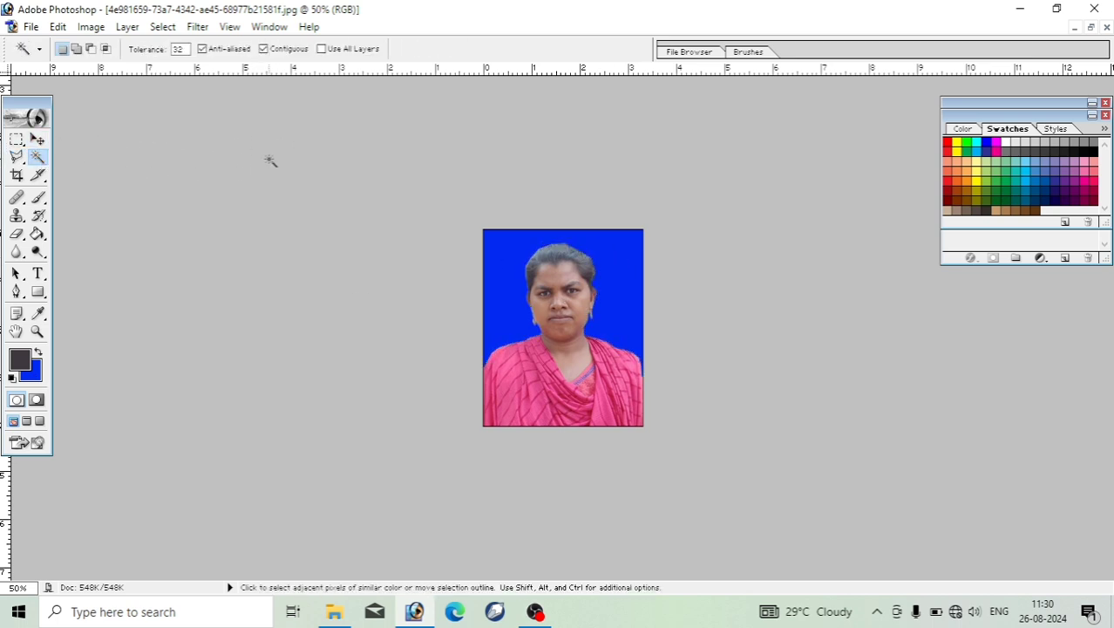
pyautogui.hotkey('ctrl', '+')
pyautogui.hotkey('ctrl', '+')
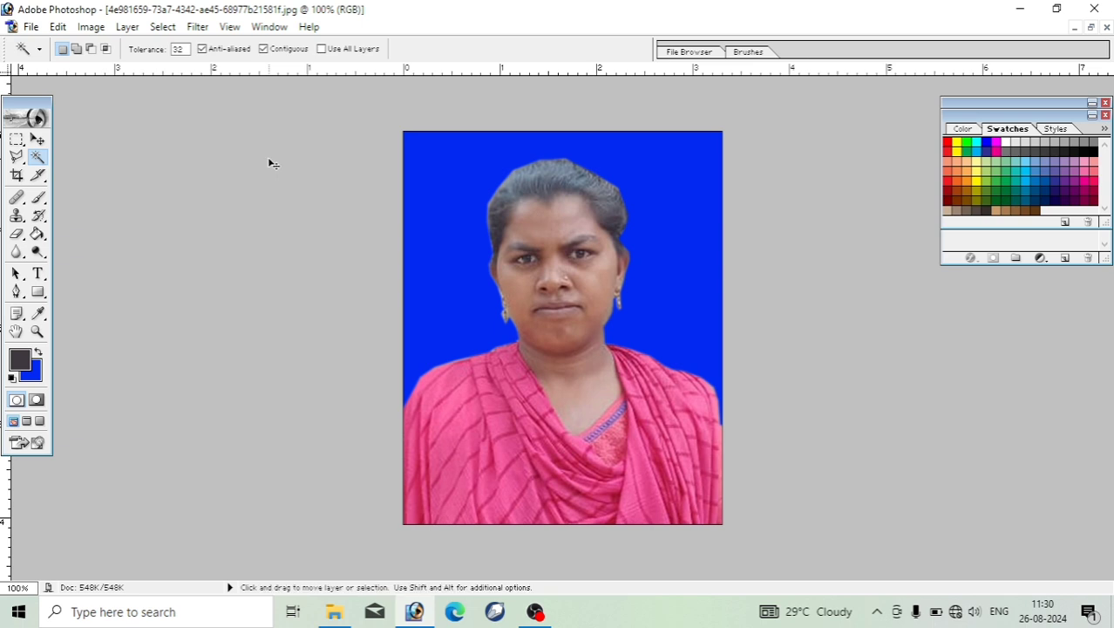
pyautogui.hotkey('ctrl', 'l')
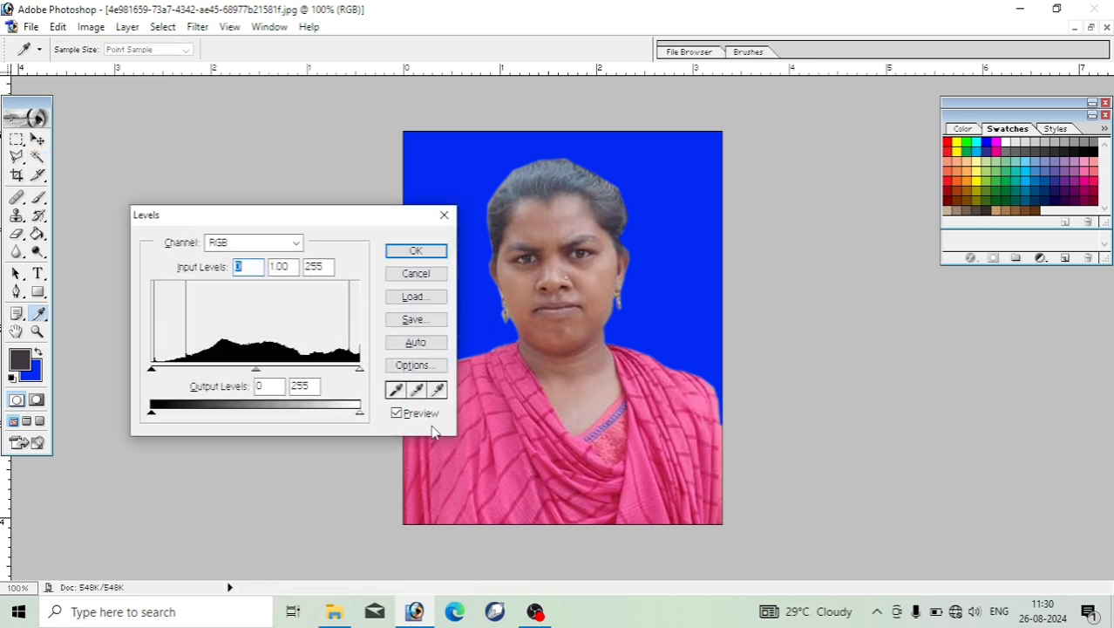
# Set the Levels black point from the woman's dark hair, then select the whole image for free transform.
pyautogui.click(397, 392)
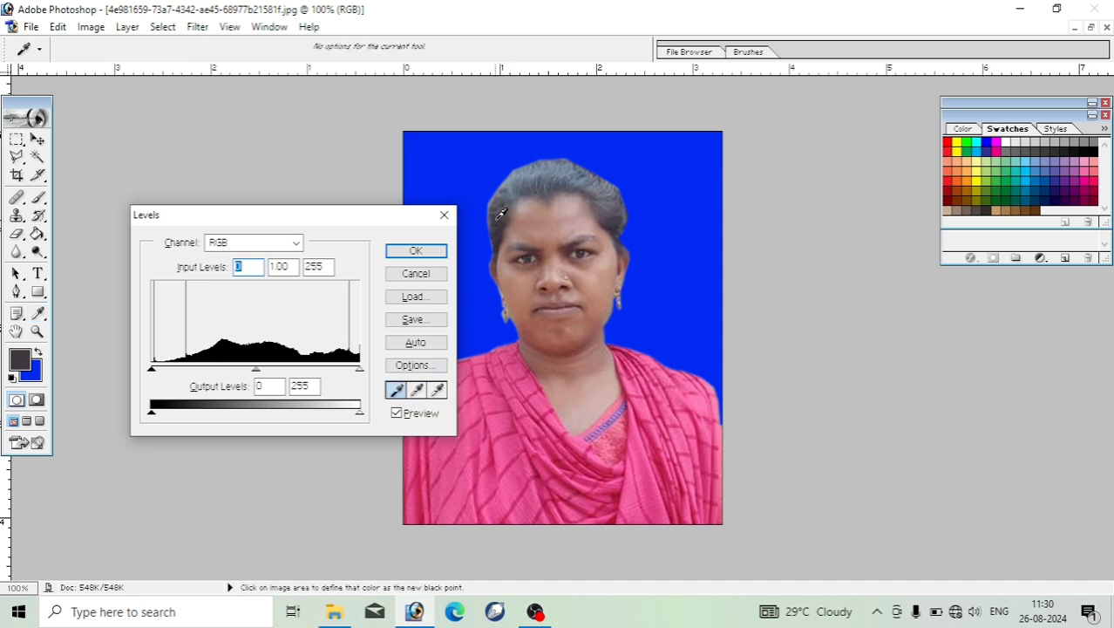
pyautogui.click(500, 215)
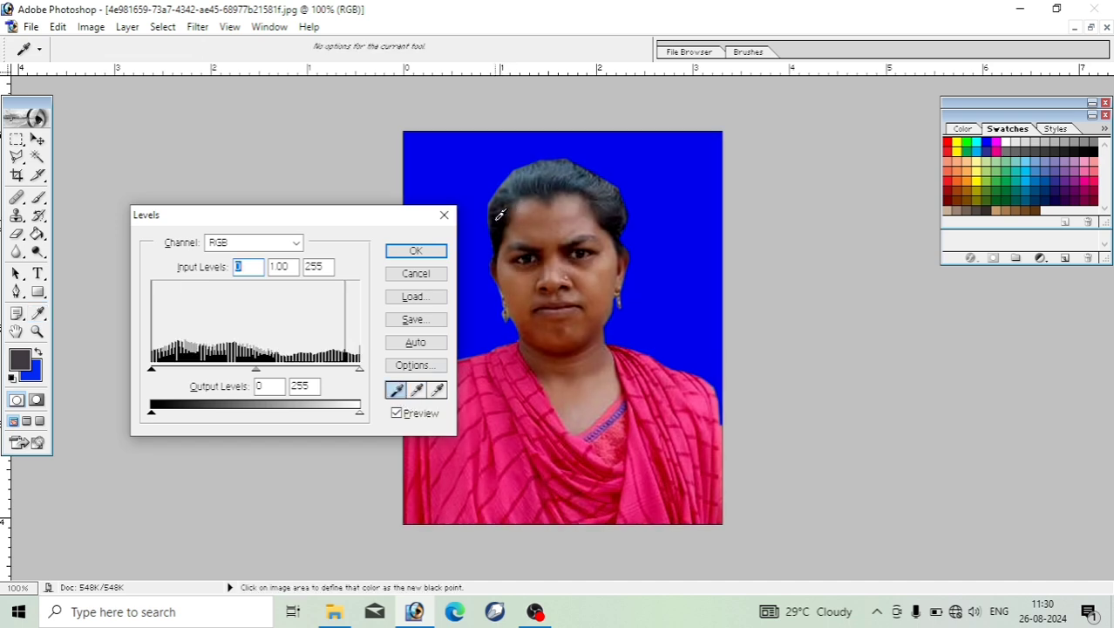
pyautogui.click(434, 254)
pyautogui.press('w')
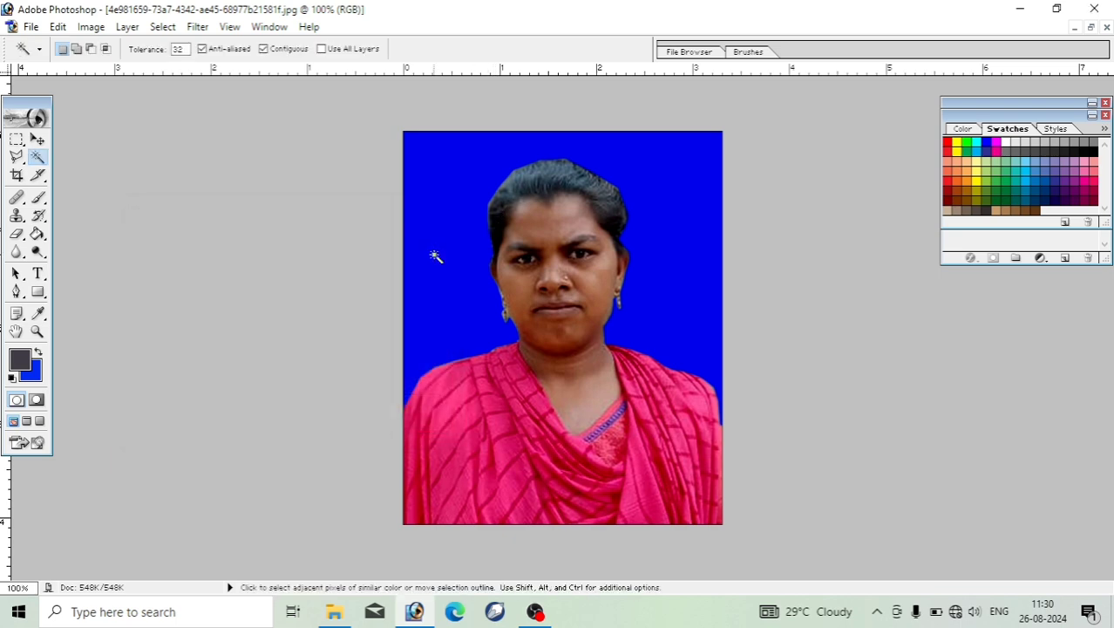
pyautogui.hotkey('ctrl', 'a')
pyautogui.hotkey('ctrl', 't')
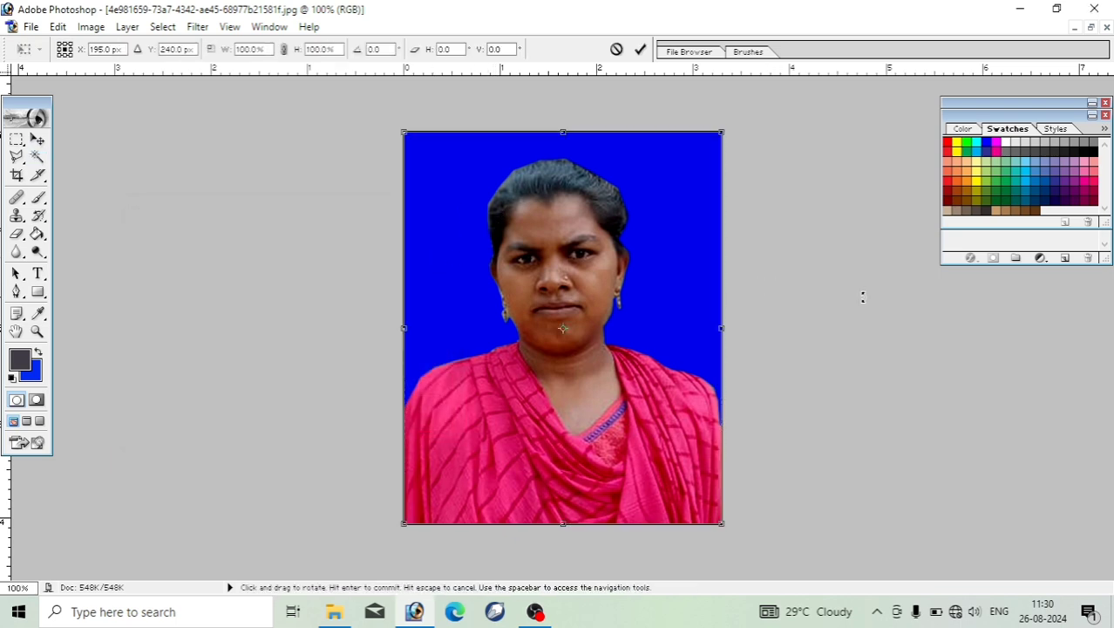
# Try a 0.9° tilt and about 103% enlargement, then cancel the transform.
pyautogui.moveTo(870, 293); pyautogui.dragTo(861, 295)
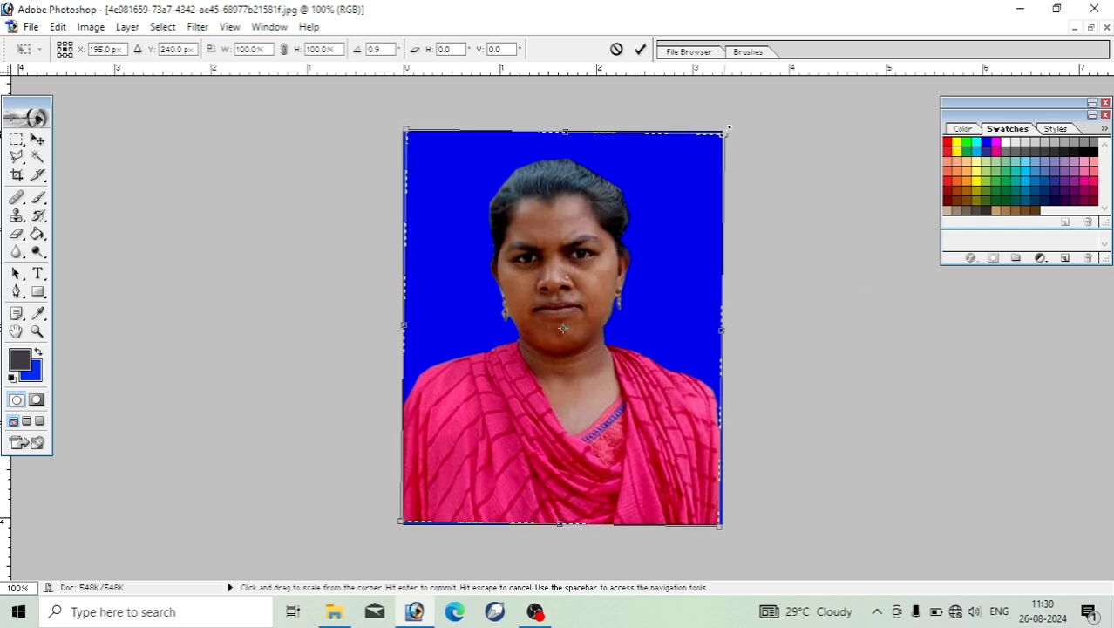
pyautogui.moveTo(729, 127); pyautogui.dragTo(731, 123)
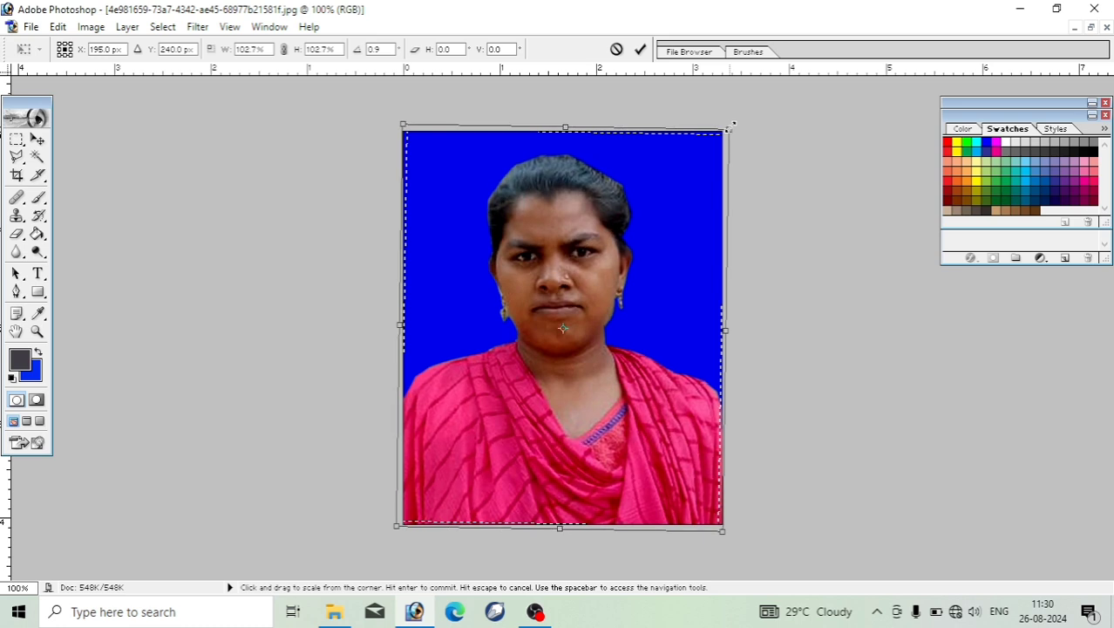
pyautogui.press('Escape')
pyautogui.press('w')
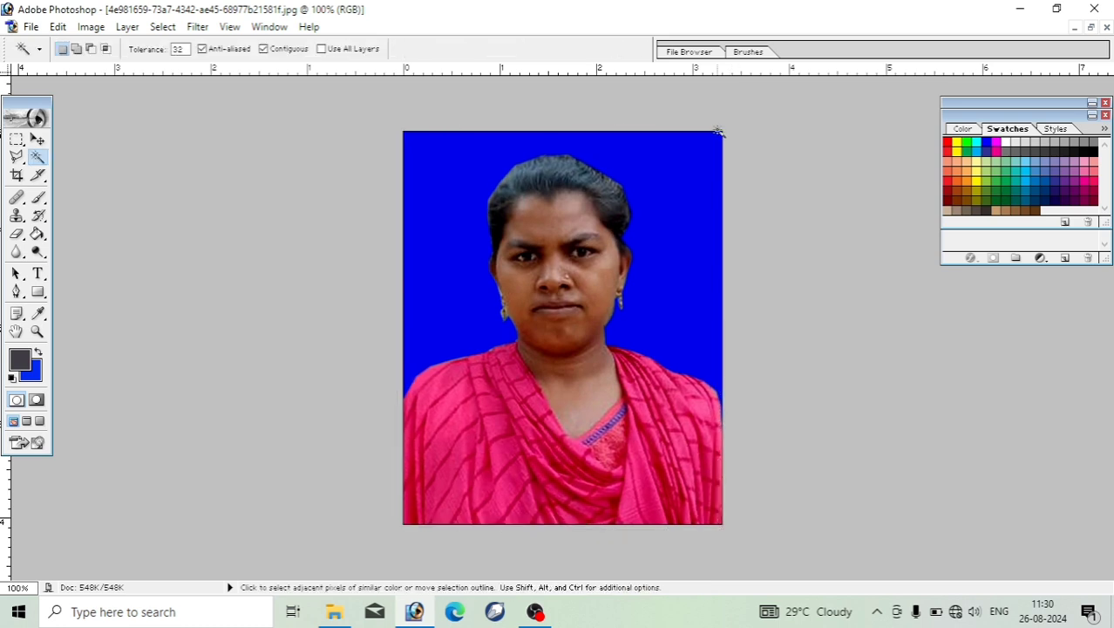
# In Selective Color, reduce cyan, magenta and yellow in the Reds to -7 each.
pyautogui.click(105, 29)
pyautogui.moveTo(128, 69)
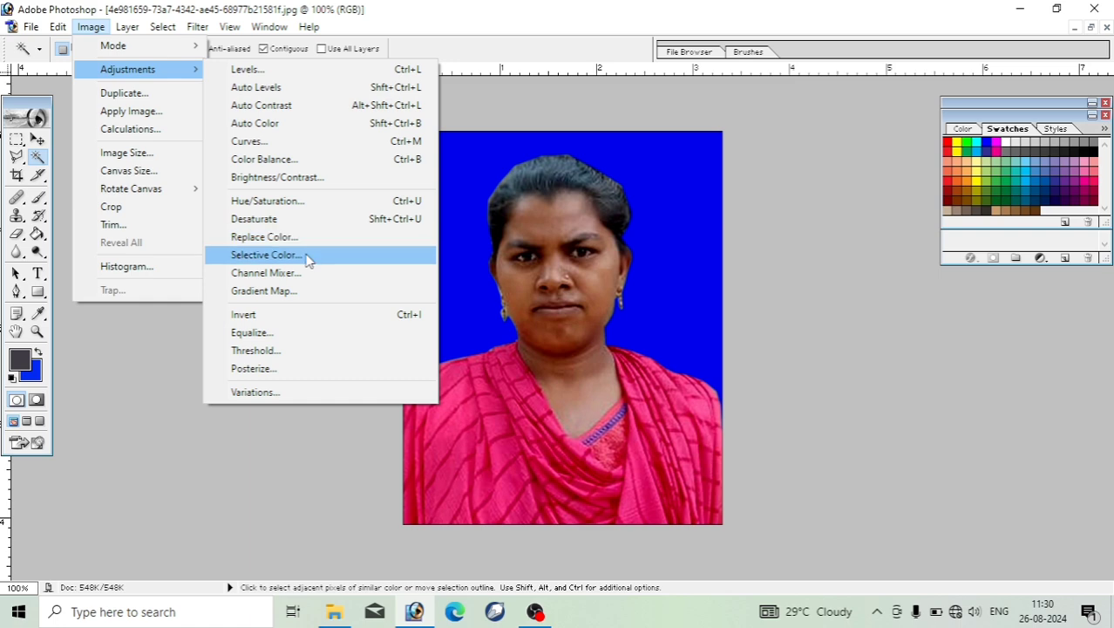
pyautogui.click(307, 259)
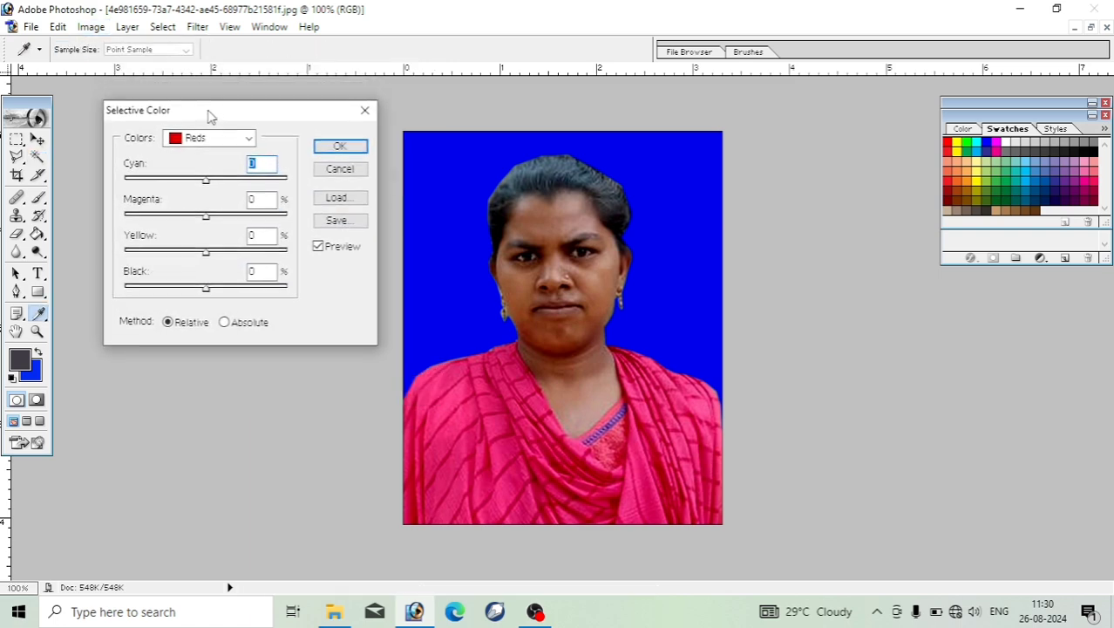
pyautogui.click(209, 142)
pyautogui.click(211, 154)
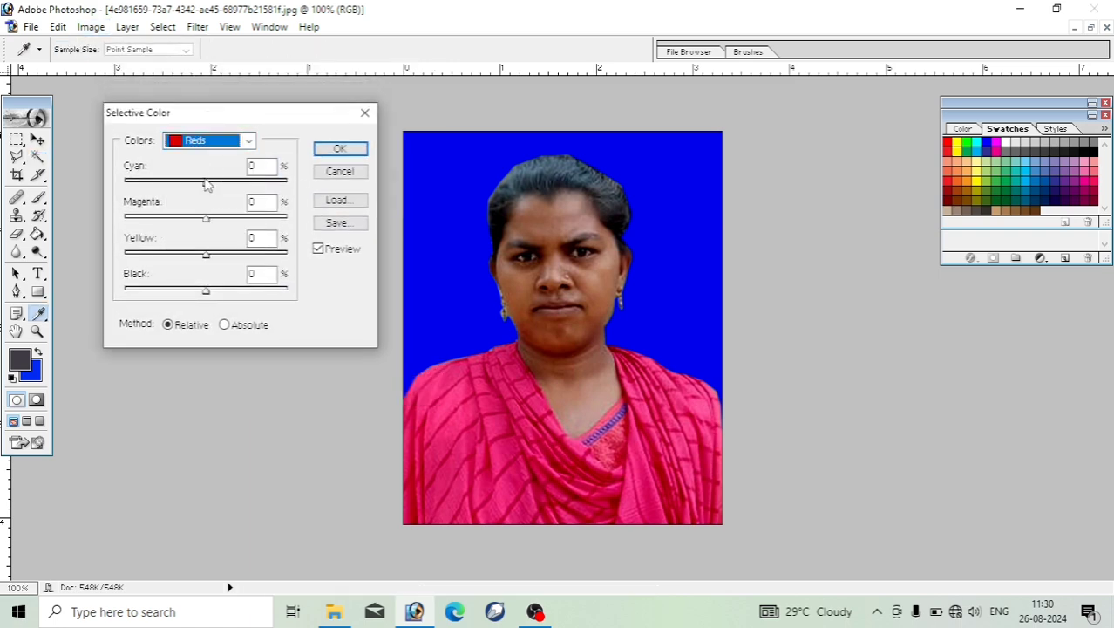
pyautogui.moveTo(203, 186); pyautogui.dragTo(198, 186)
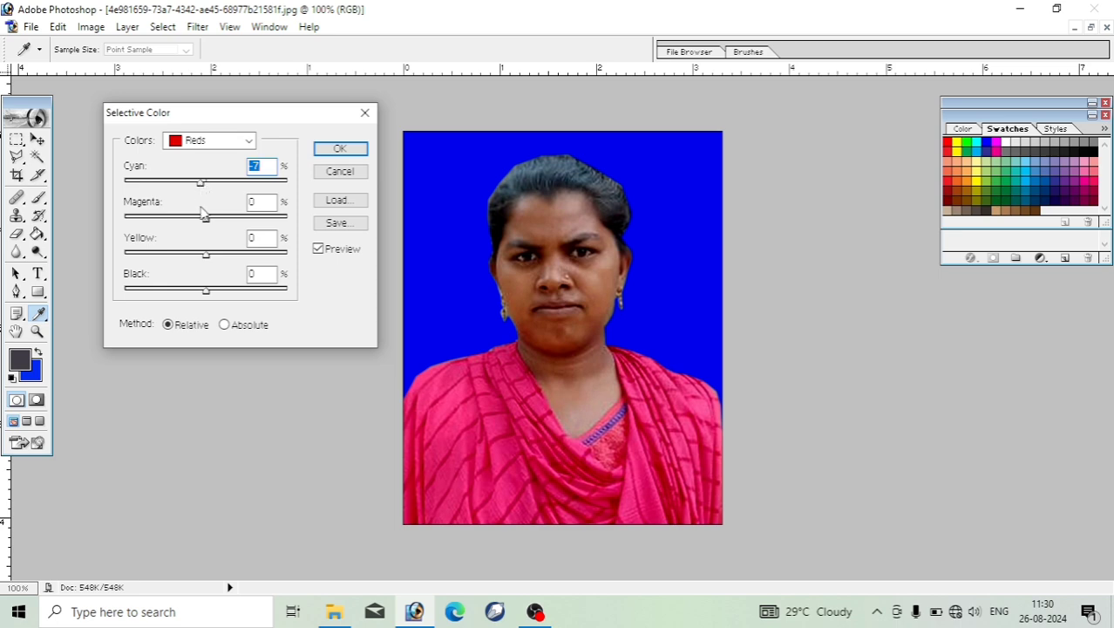
pyautogui.click(201, 217)
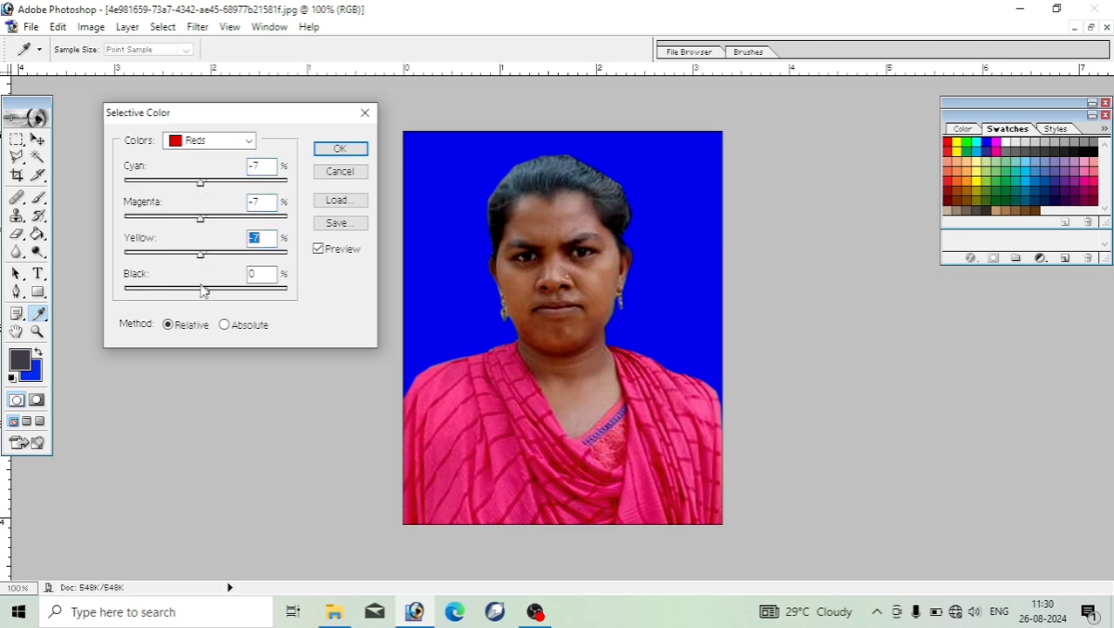
pyautogui.moveTo(202, 291); pyautogui.dragTo(201, 296)
# Set the Yellows to yellow -24 and magenta -27, deepen Blacks to +24, and apply.
pyautogui.click(215, 145)
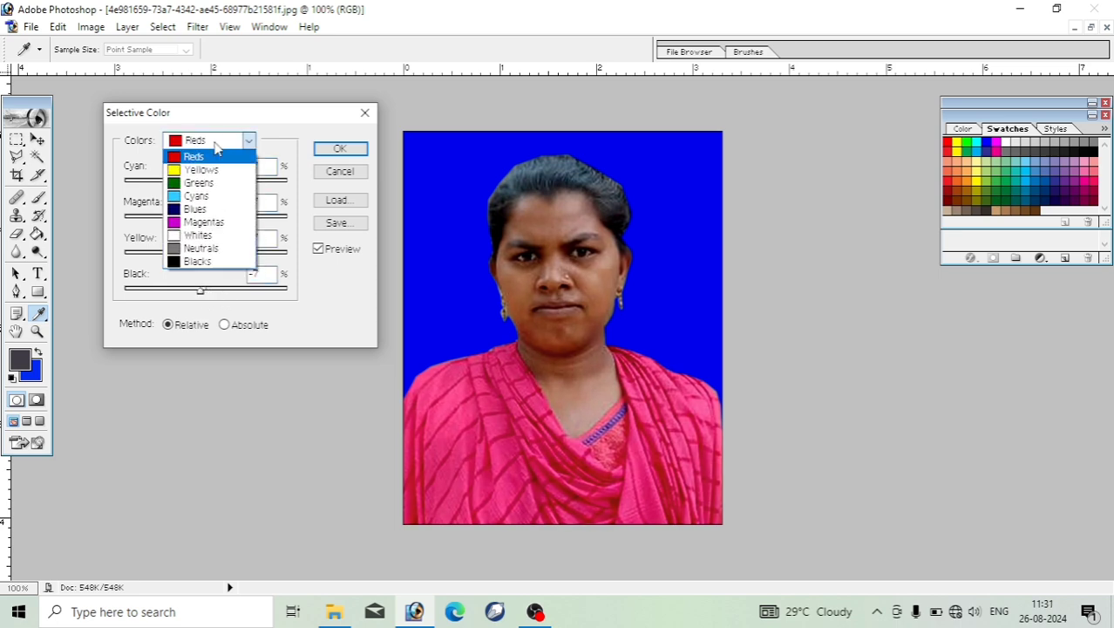
pyautogui.click(213, 167)
pyautogui.moveTo(205, 256); pyautogui.dragTo(185, 255)
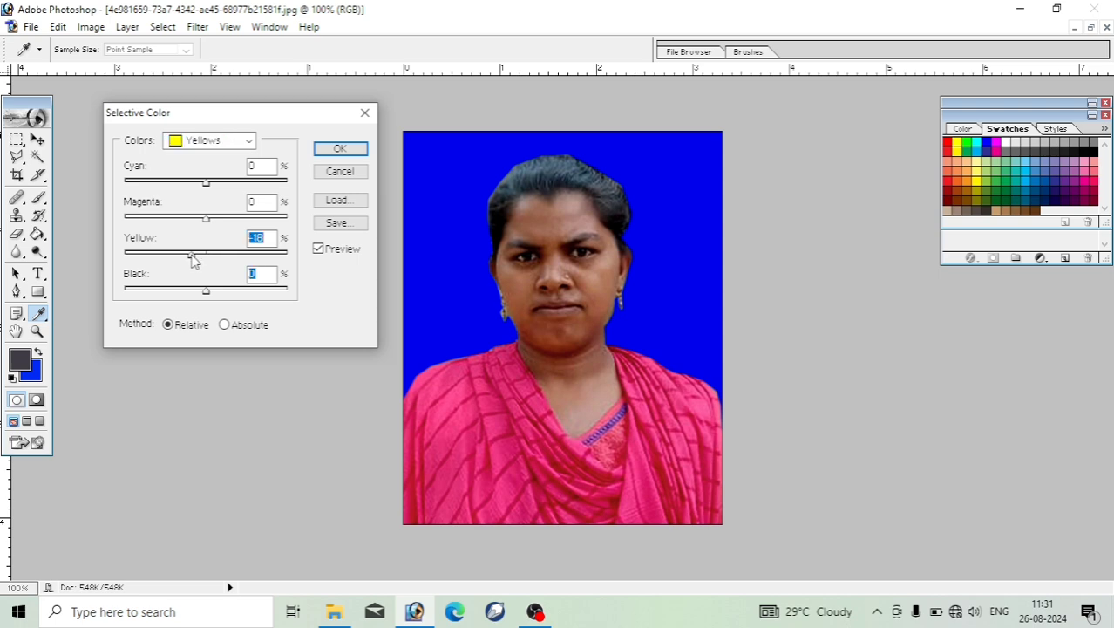
pyautogui.click(183, 219)
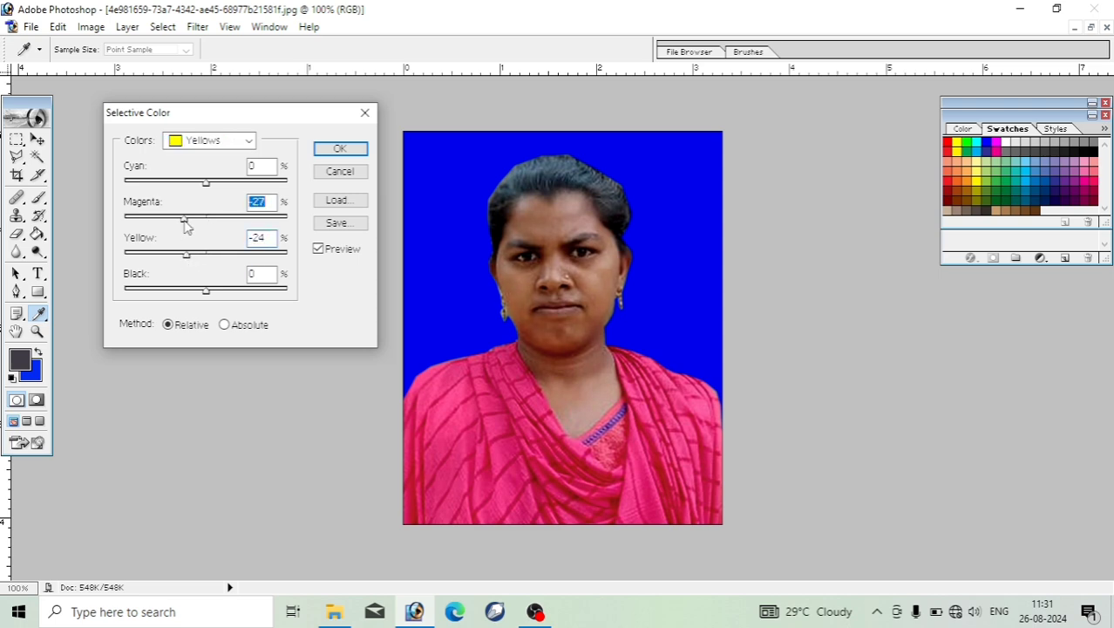
pyautogui.click(210, 140)
pyautogui.click(209, 258)
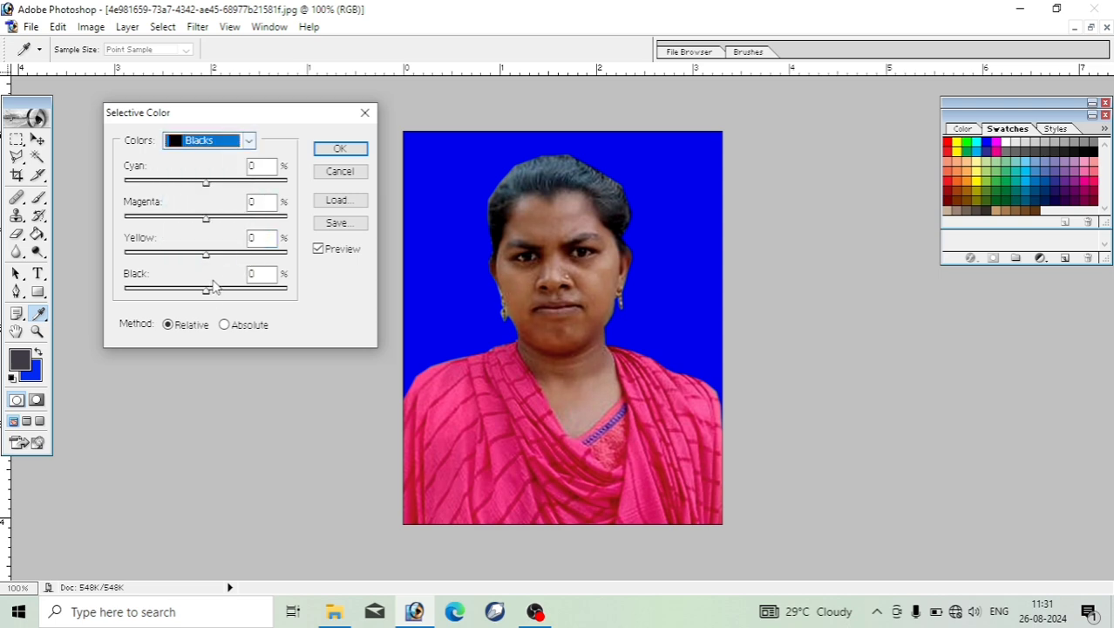
pyautogui.moveTo(213, 288); pyautogui.dragTo(227, 297)
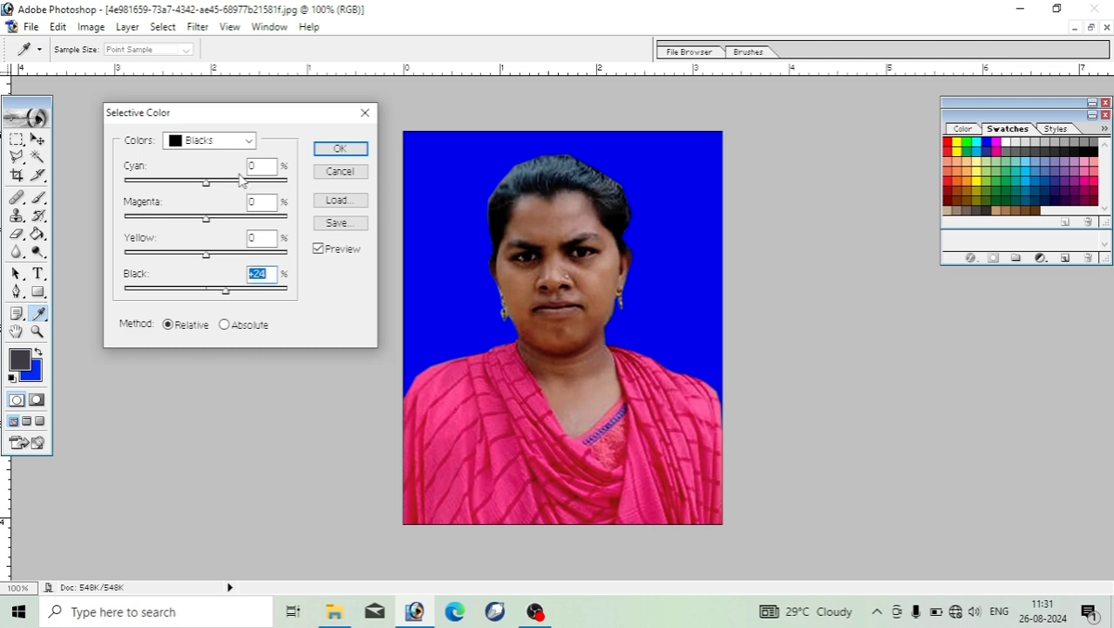
pyautogui.click(342, 149)
# Try an automatic Curves correction and discard the yellowish result.
pyautogui.press('w')
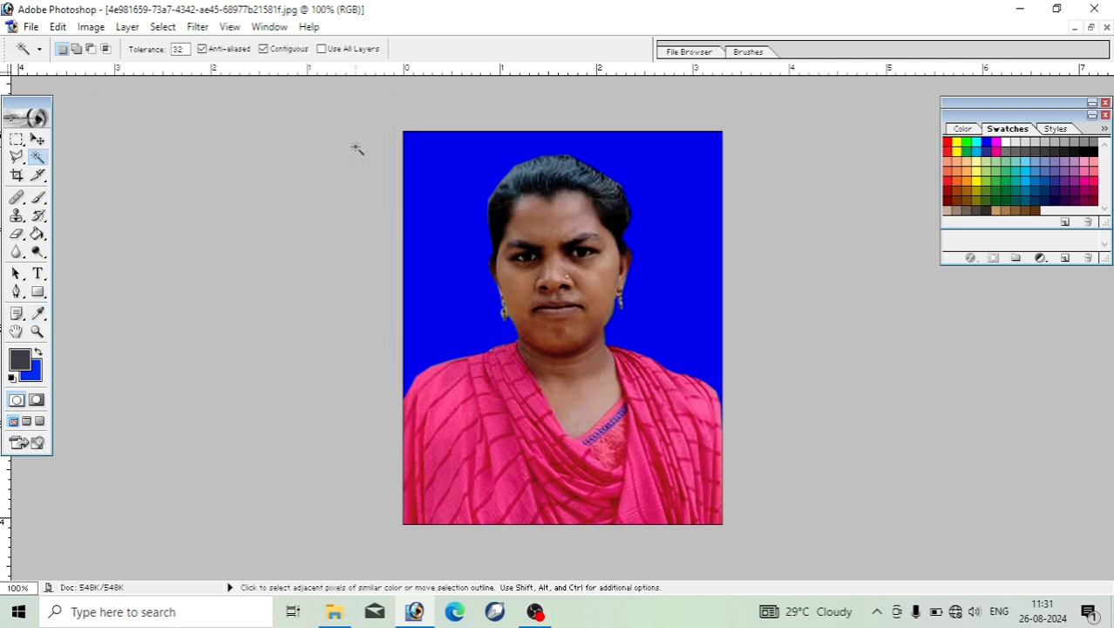
pyautogui.hotkey('ctrl', 'm')
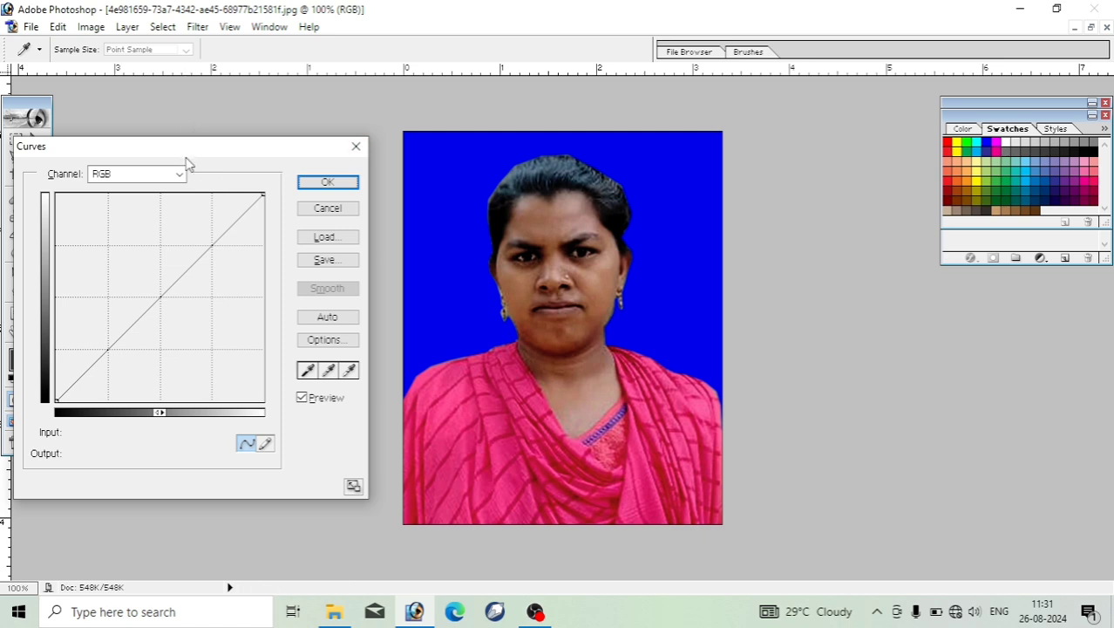
pyautogui.moveTo(190, 157); pyautogui.dragTo(244, 81)
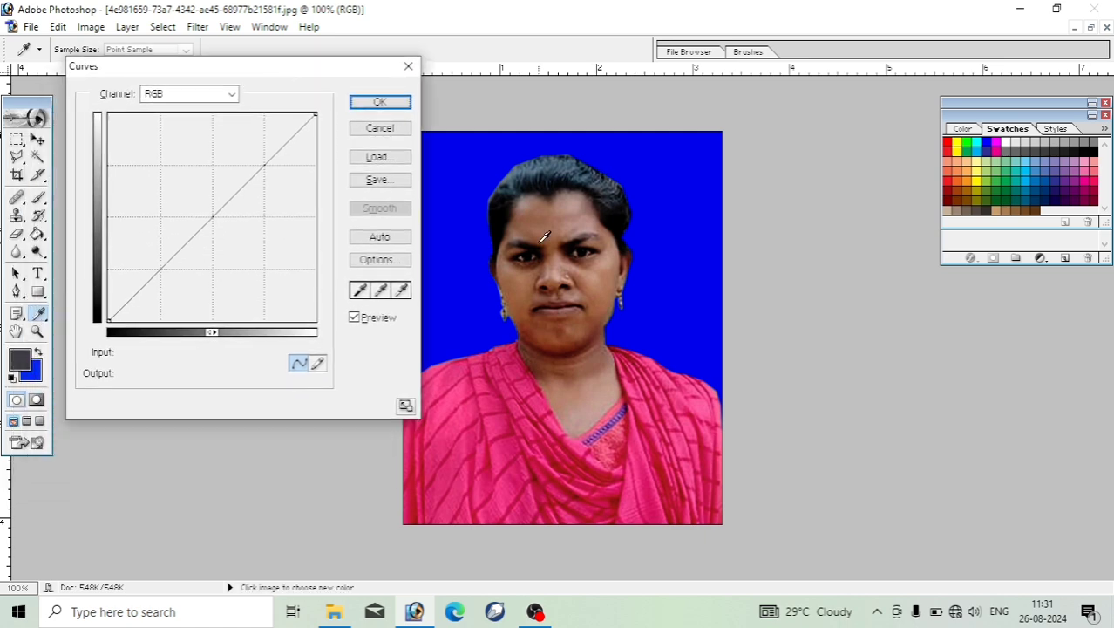
pyautogui.click(399, 238)
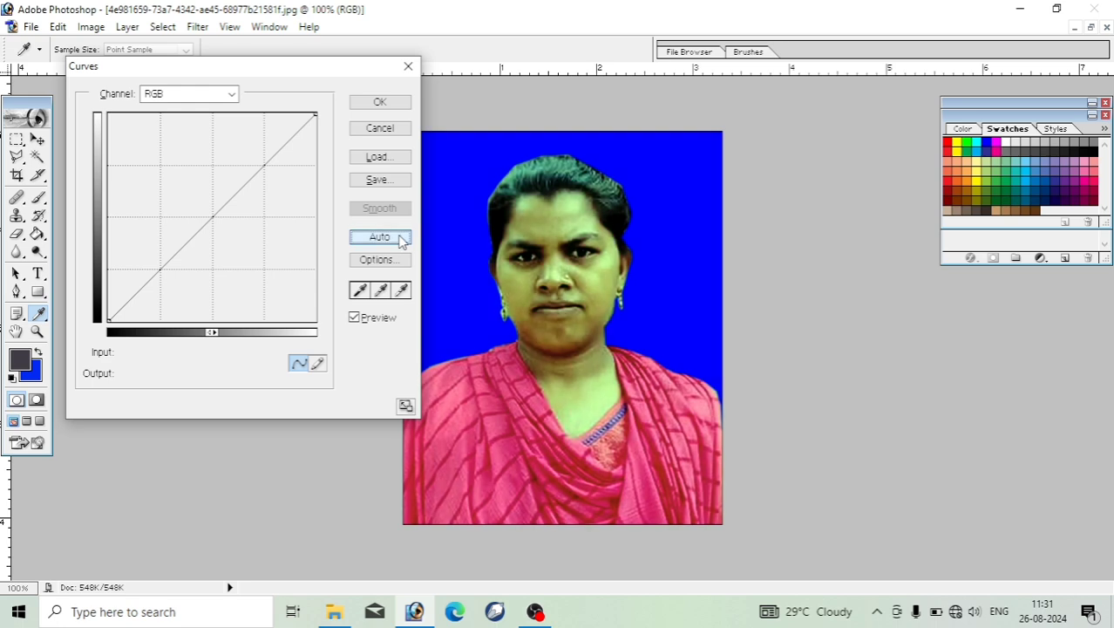
pyautogui.click(380, 128)
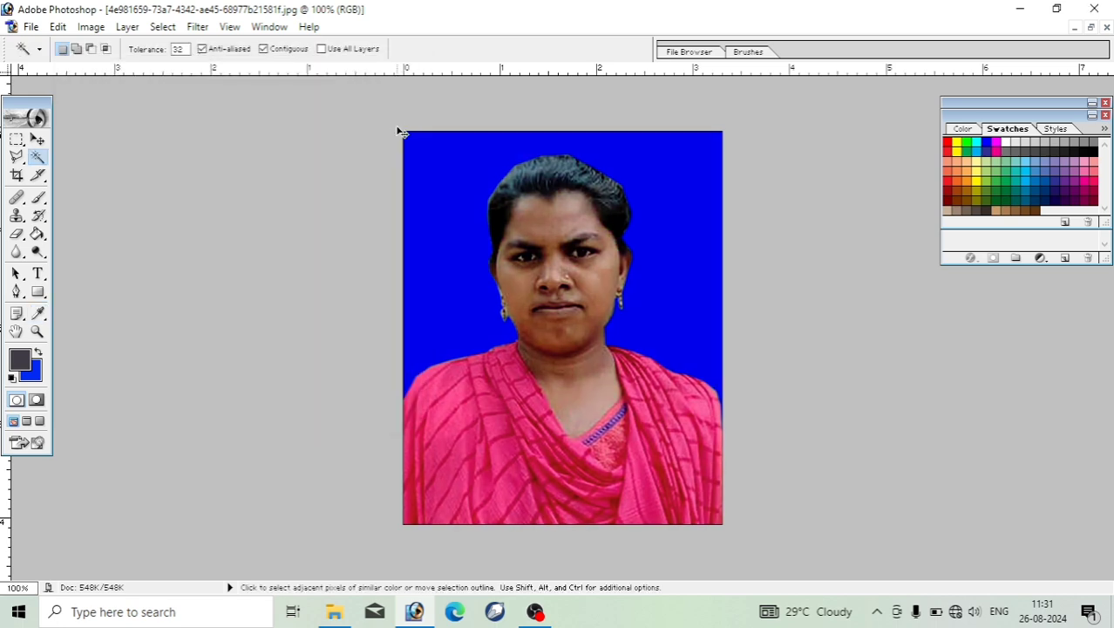
pyautogui.press('ctrl')
# Apply a Curves adjustment raising the midtones from input 120 to output 148.
pyautogui.hotkey('ctrl', 'm')
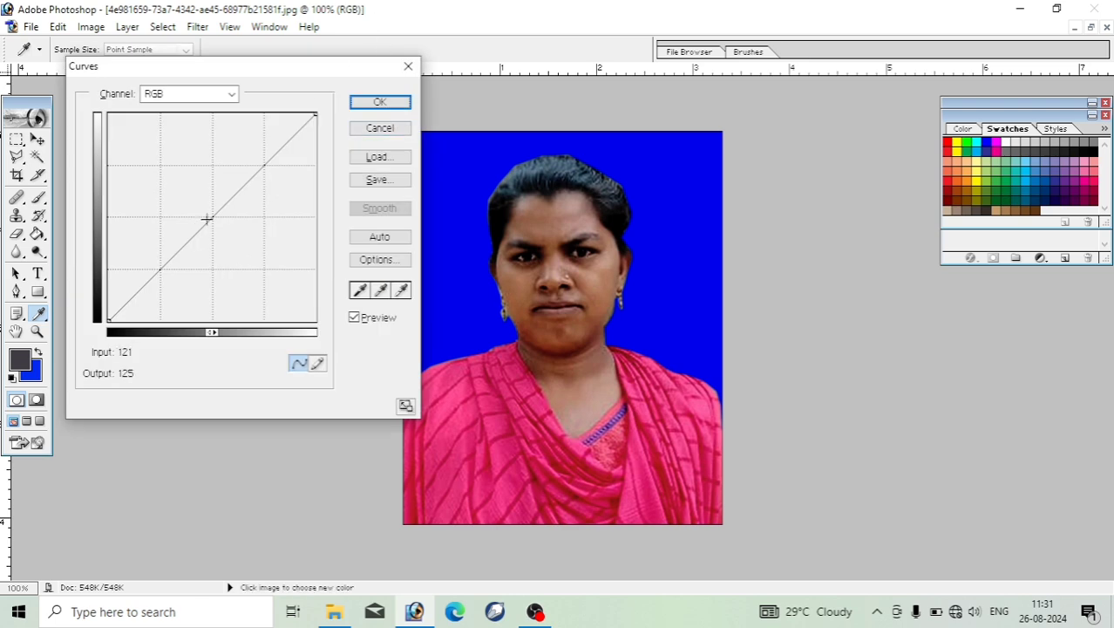
pyautogui.moveTo(206, 219); pyautogui.dragTo(206, 200)
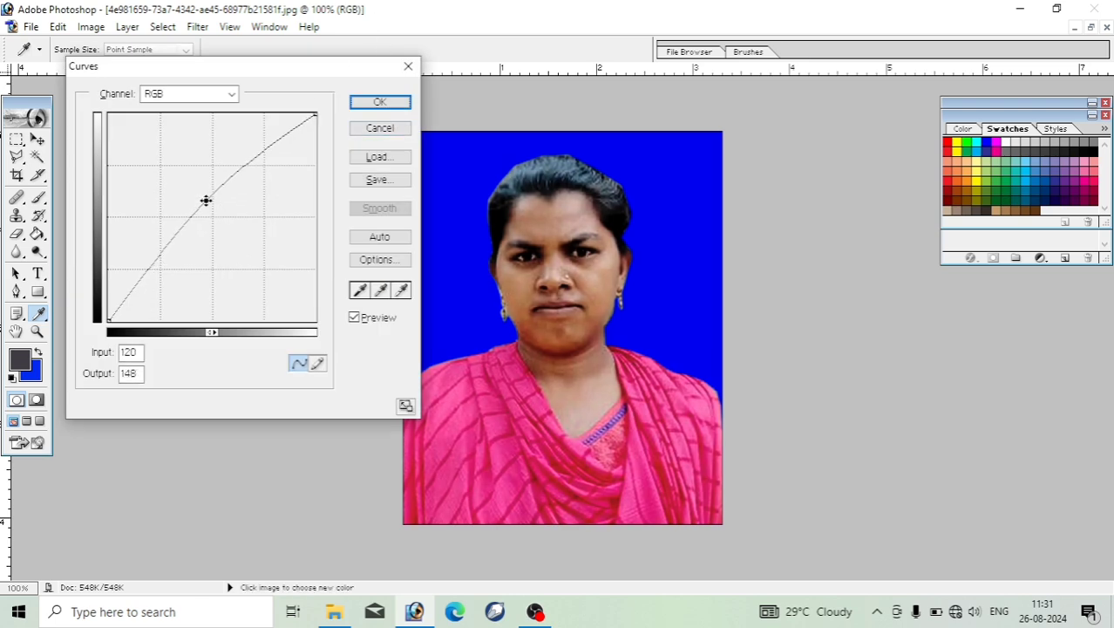
pyautogui.click(380, 102)
pyautogui.press('w')
pyautogui.press('ctrl')
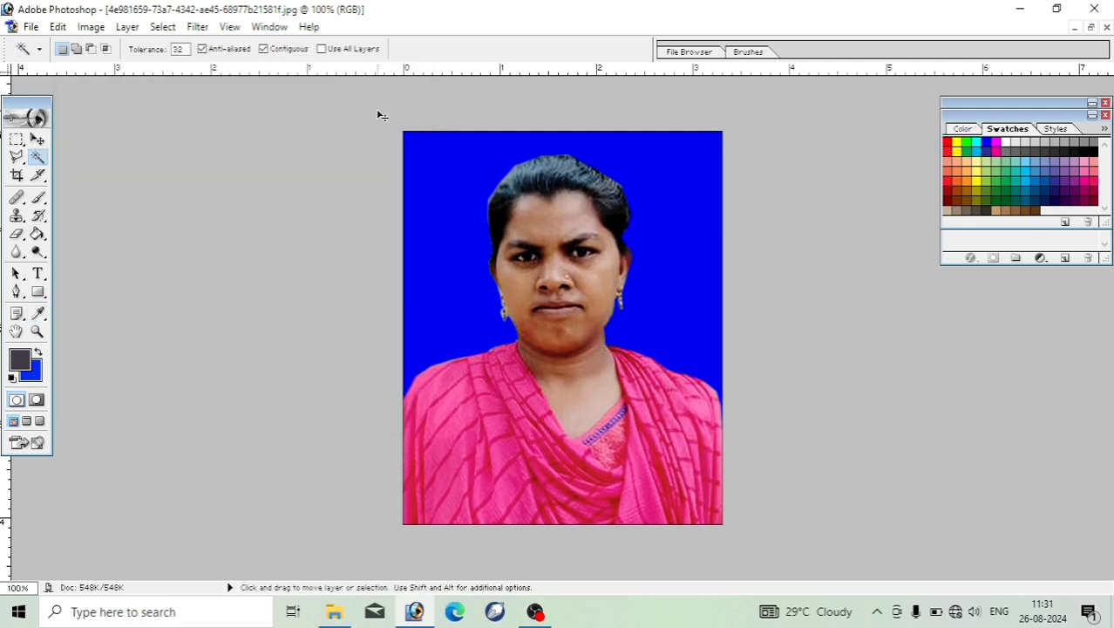
# Raise the photo's saturation to +16 with Hue/Saturation.
pyautogui.hotkey('ctrl', 'u')
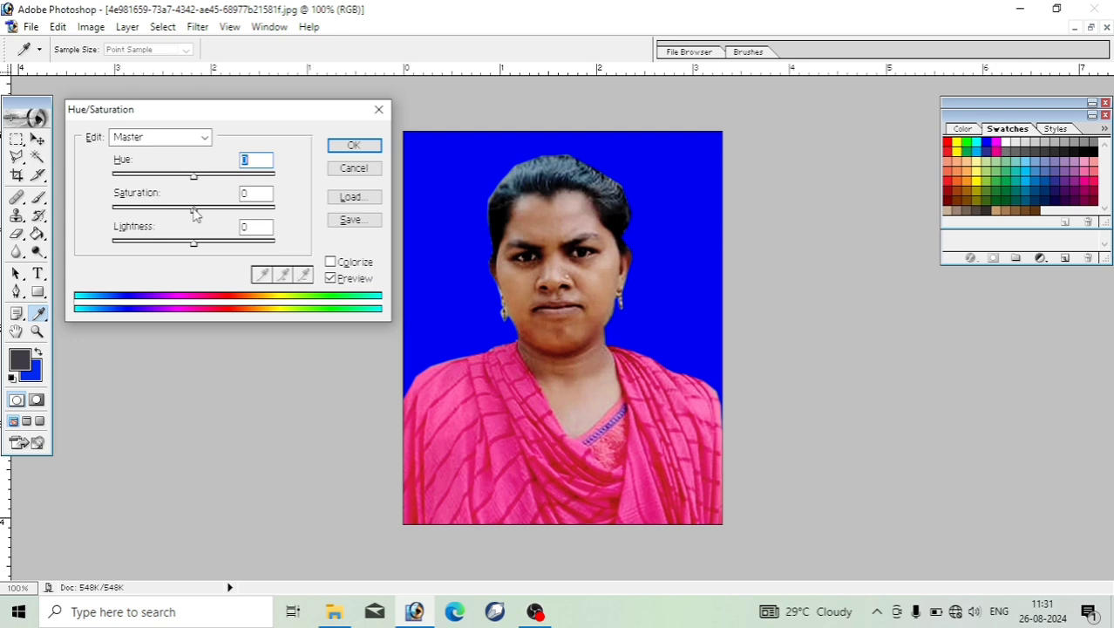
pyautogui.moveTo(196, 215); pyautogui.dragTo(208, 216)
pyautogui.click(375, 145)
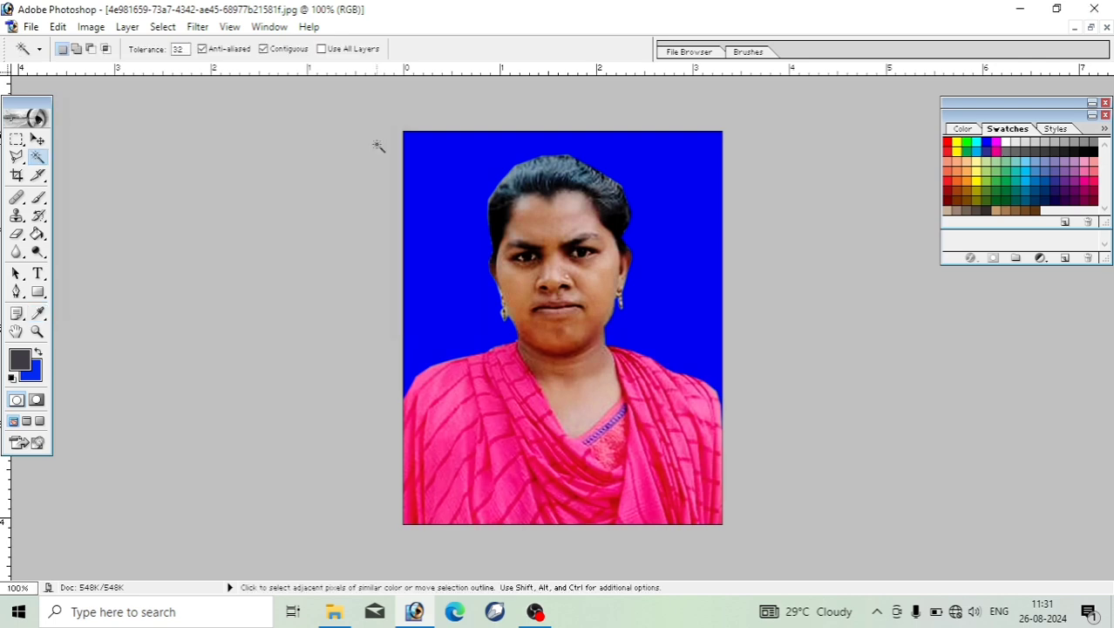
pyautogui.press('ctrl')
# Apply a midtone Color Balance of green +4 and blue +8 with Preserve Luminosity on.
pyautogui.hotkey('ctrl', 'b')
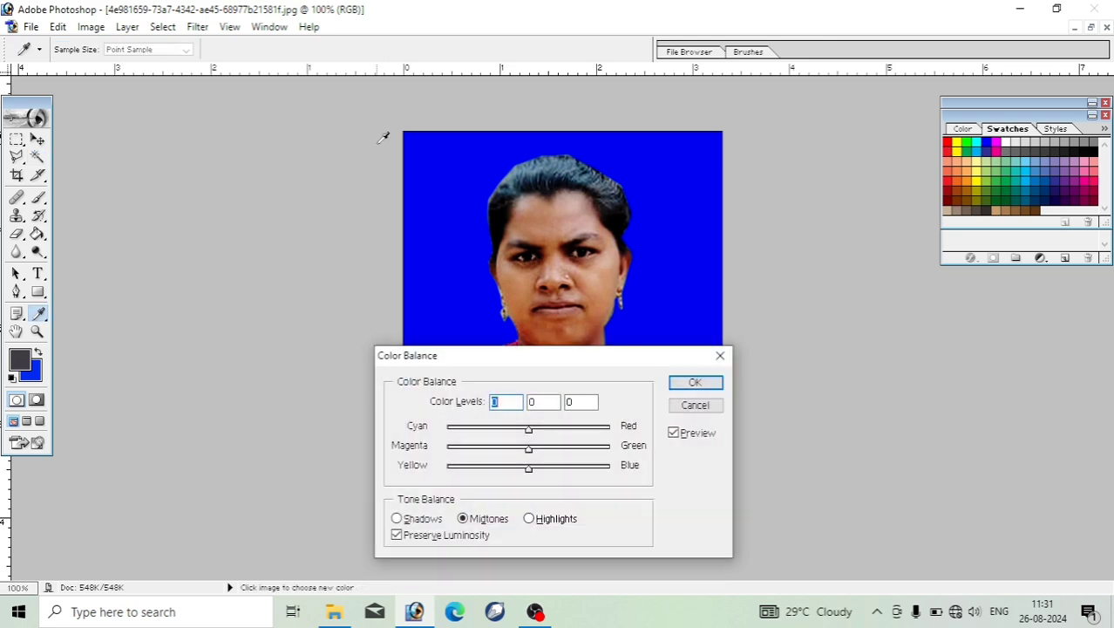
pyautogui.moveTo(515, 375); pyautogui.dragTo(264, 205)
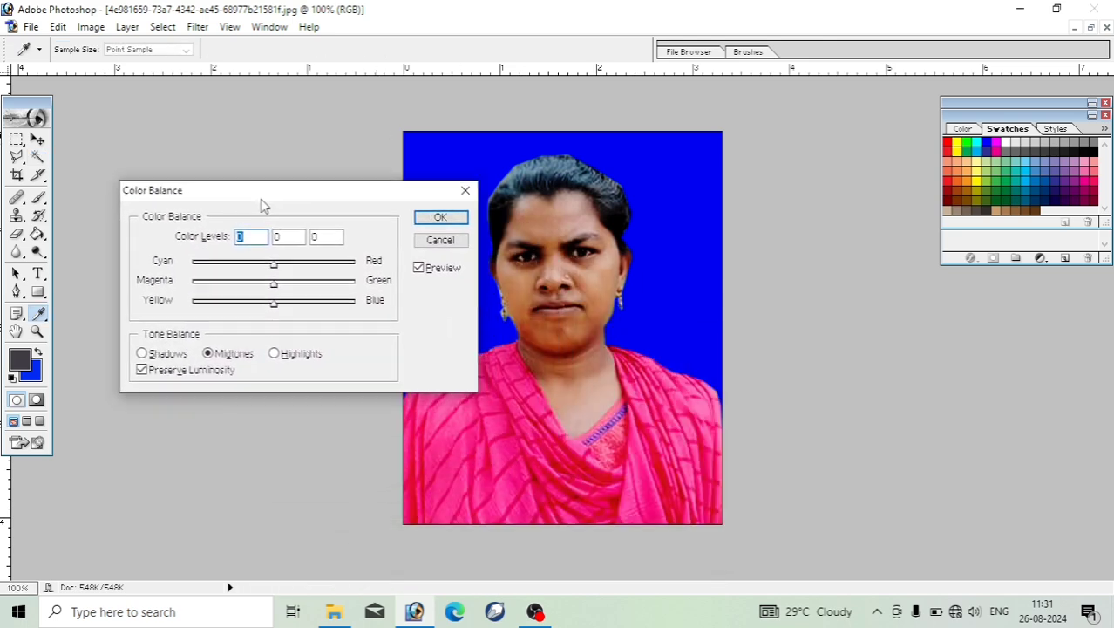
pyautogui.click(276, 303)
pyautogui.moveTo(277, 305); pyautogui.dragTo(277, 300)
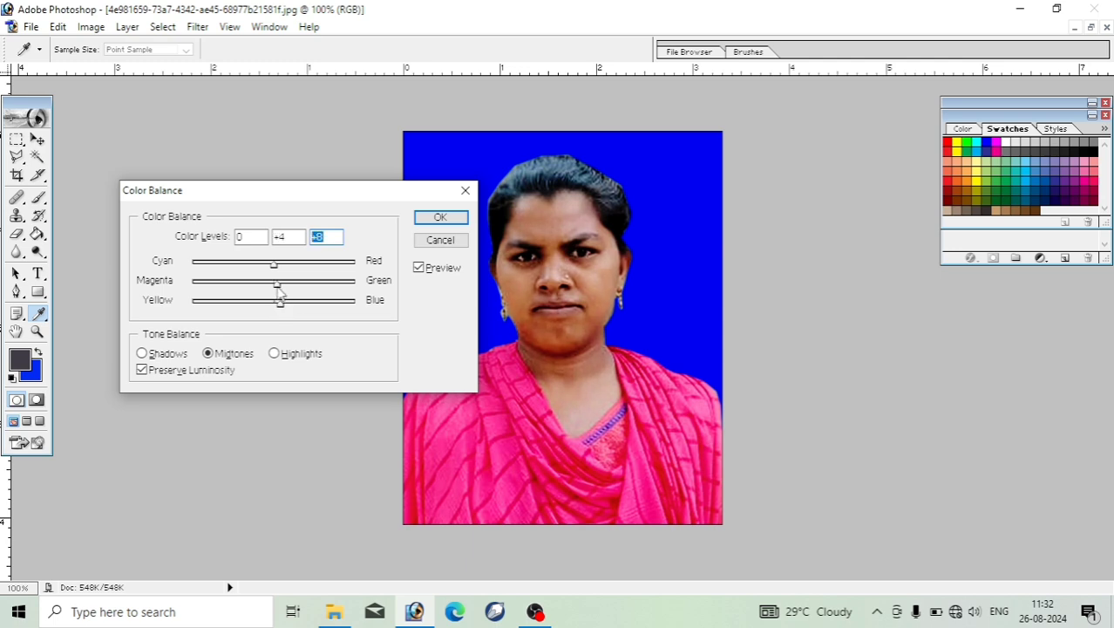
pyautogui.click(277, 287)
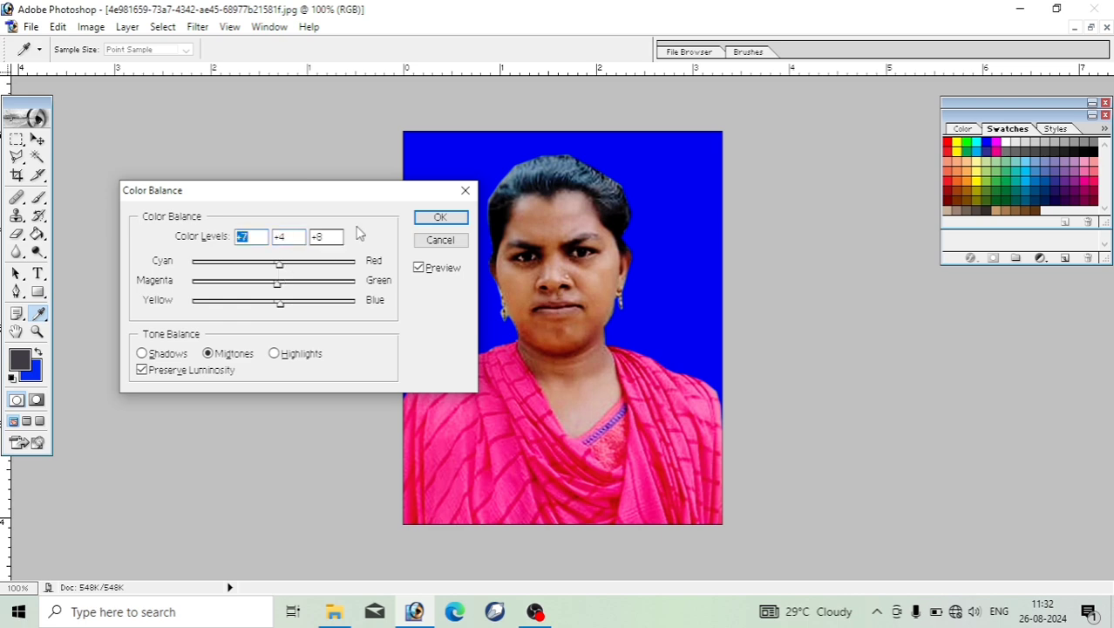
pyautogui.click(440, 217)
# Zoom the face to 200% and back to 100%, leaving the foreground colour dark grey.
pyautogui.press('w')
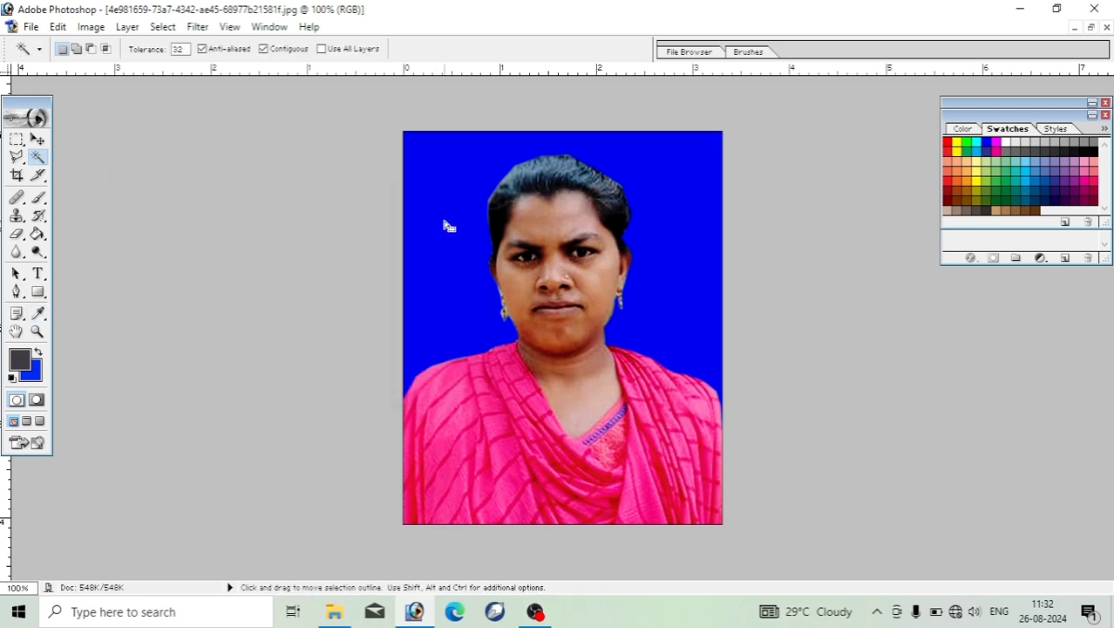
pyautogui.press('ctrl')
pyautogui.hotkey('ctrl', '+')
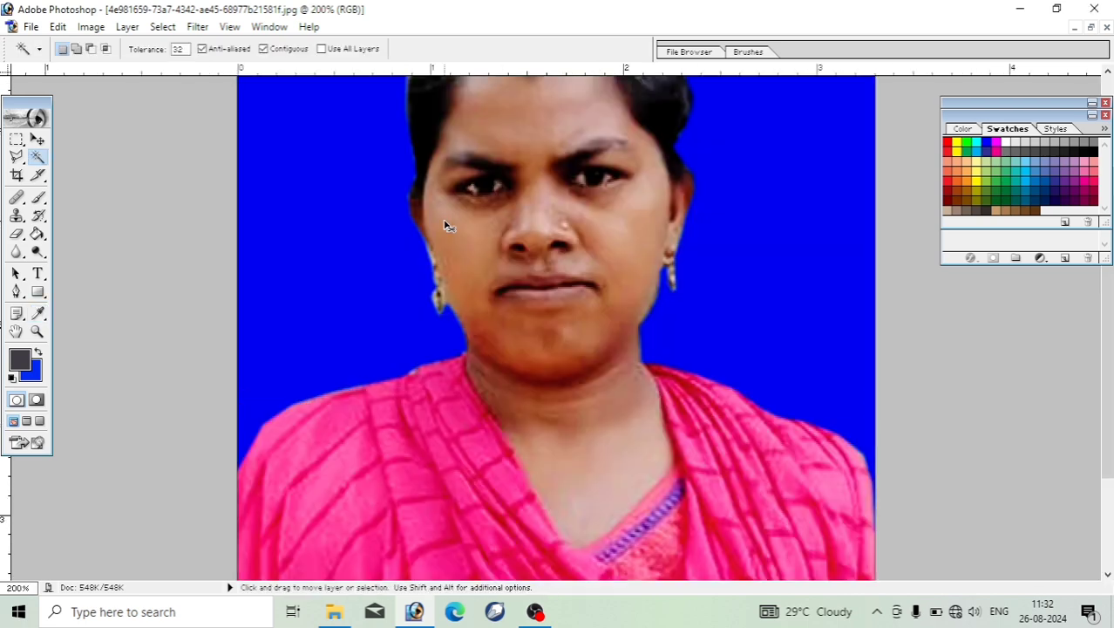
pyautogui.hotkey('ctrl', '-')
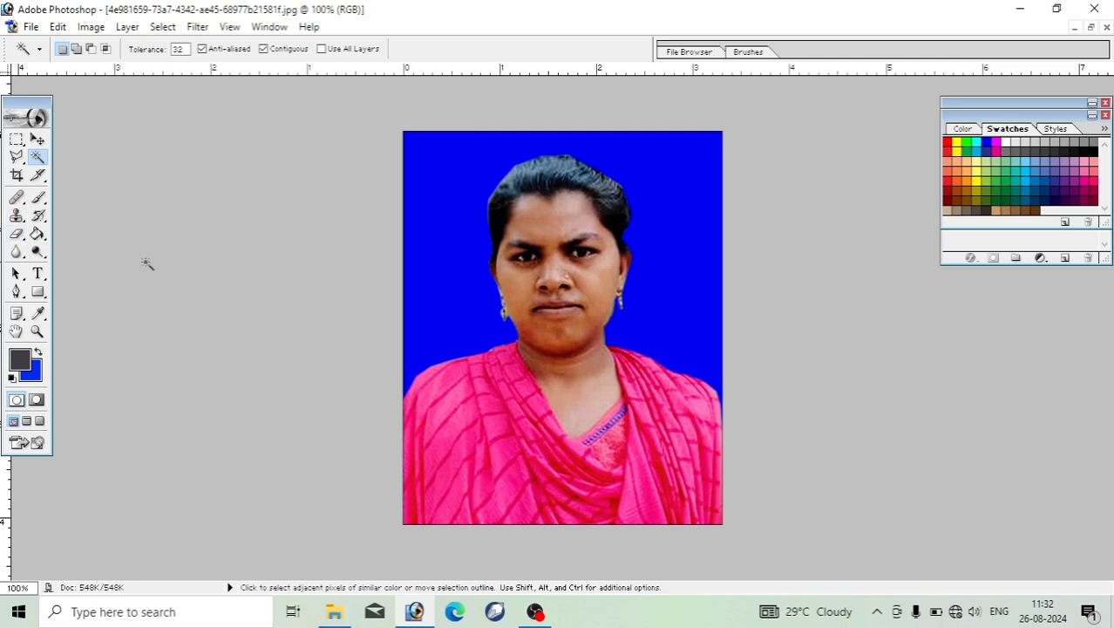
pyautogui.click(19, 361)
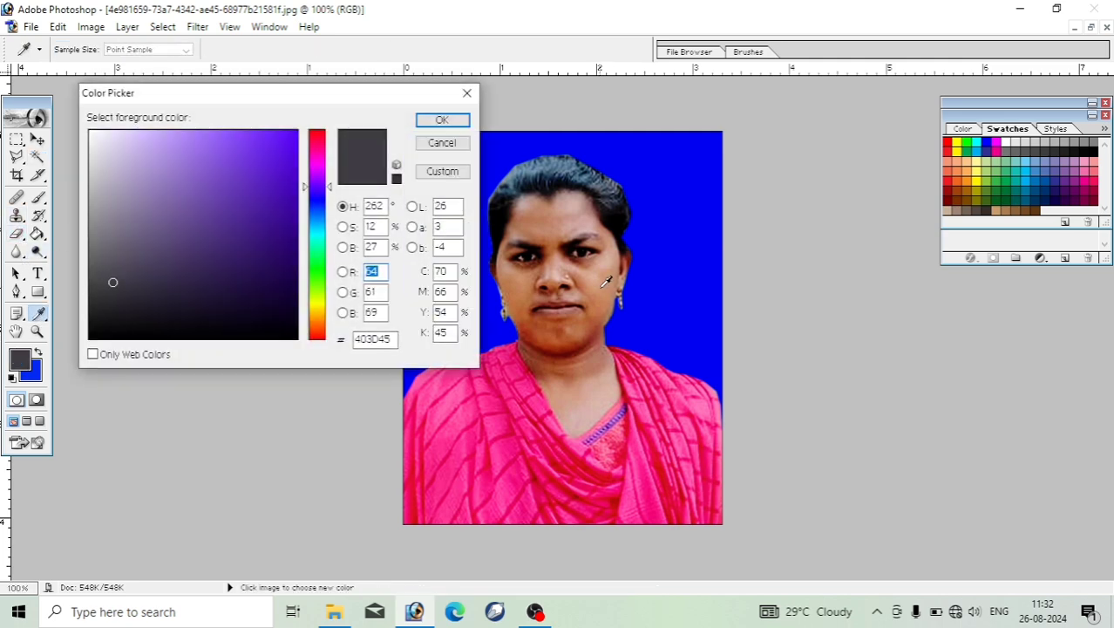
pyautogui.click(442, 119)
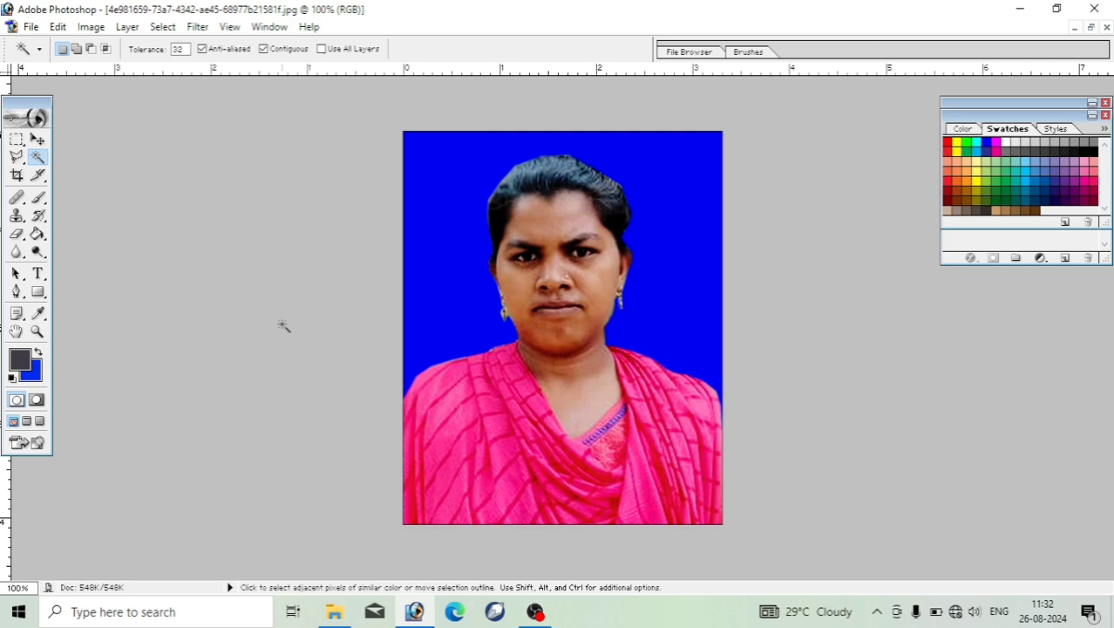
# Sample a light skin tone, D39D86, from the cheek as the foreground colour.
pyautogui.click(17, 359)
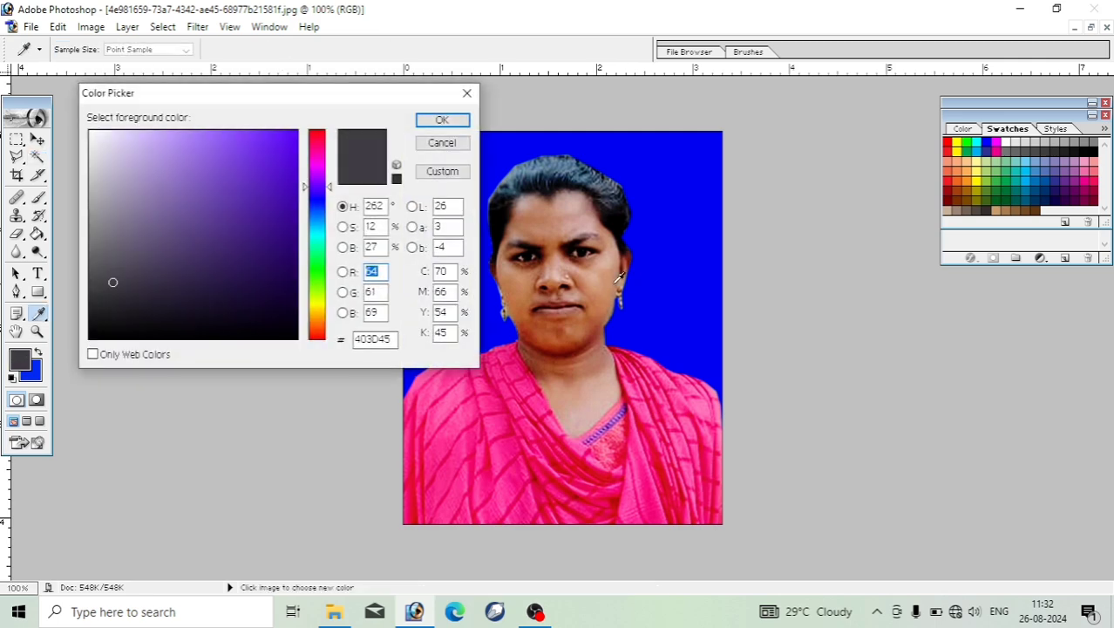
pyautogui.click(590, 285)
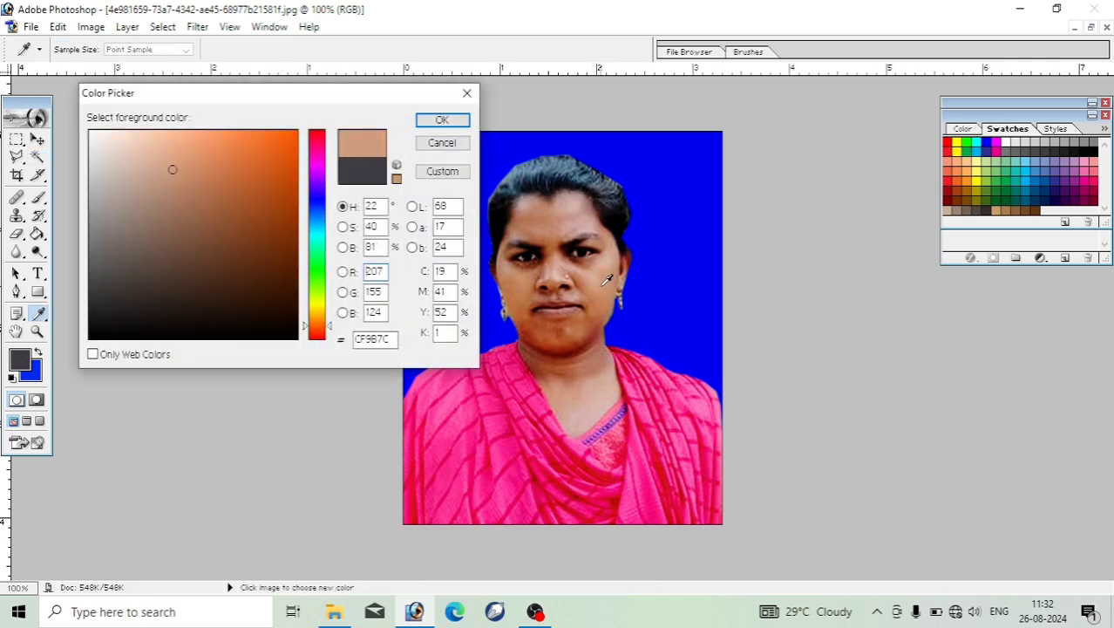
pyautogui.click(603, 282)
pyautogui.click(607, 279)
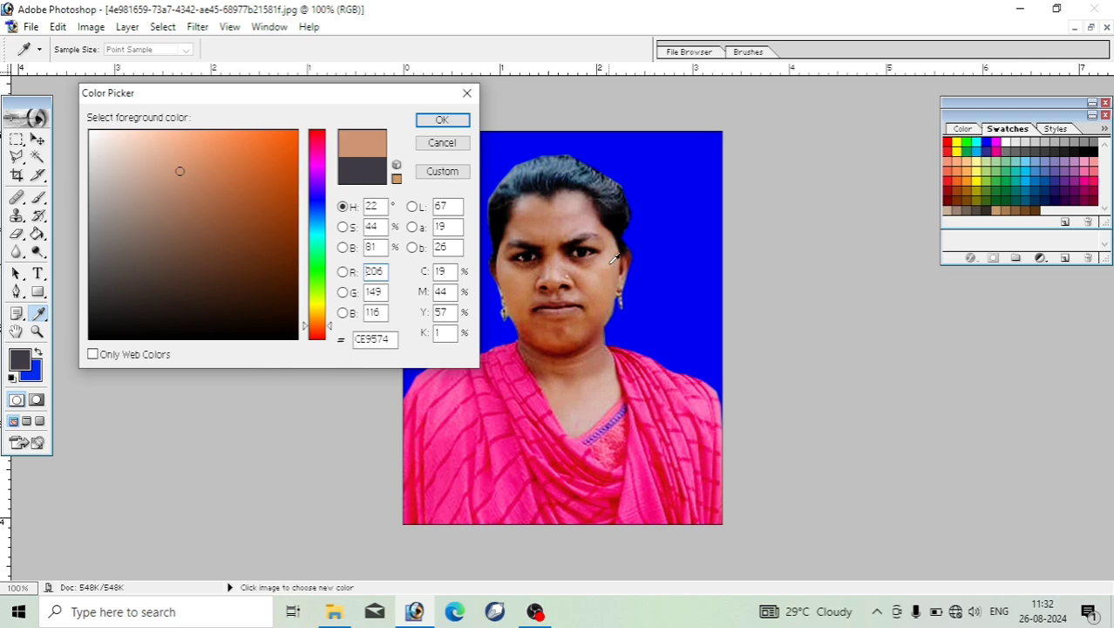
pyautogui.click(607, 263)
pyautogui.click(595, 265)
pyautogui.click(596, 266)
pyautogui.click(595, 270)
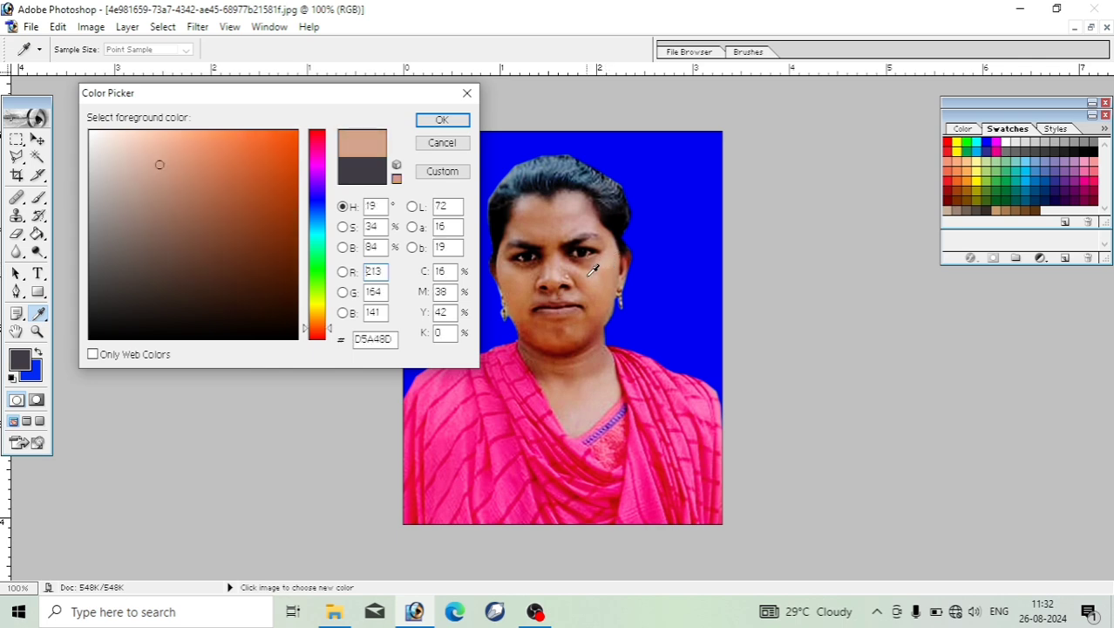
pyautogui.click(596, 276)
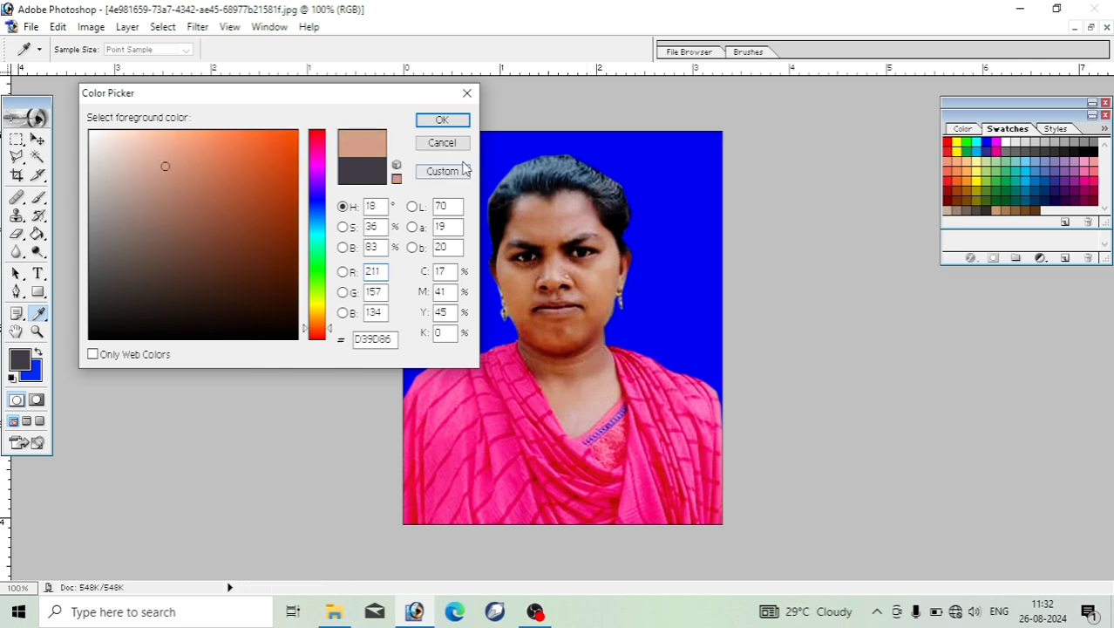
pyautogui.click(441, 119)
pyautogui.press('w')
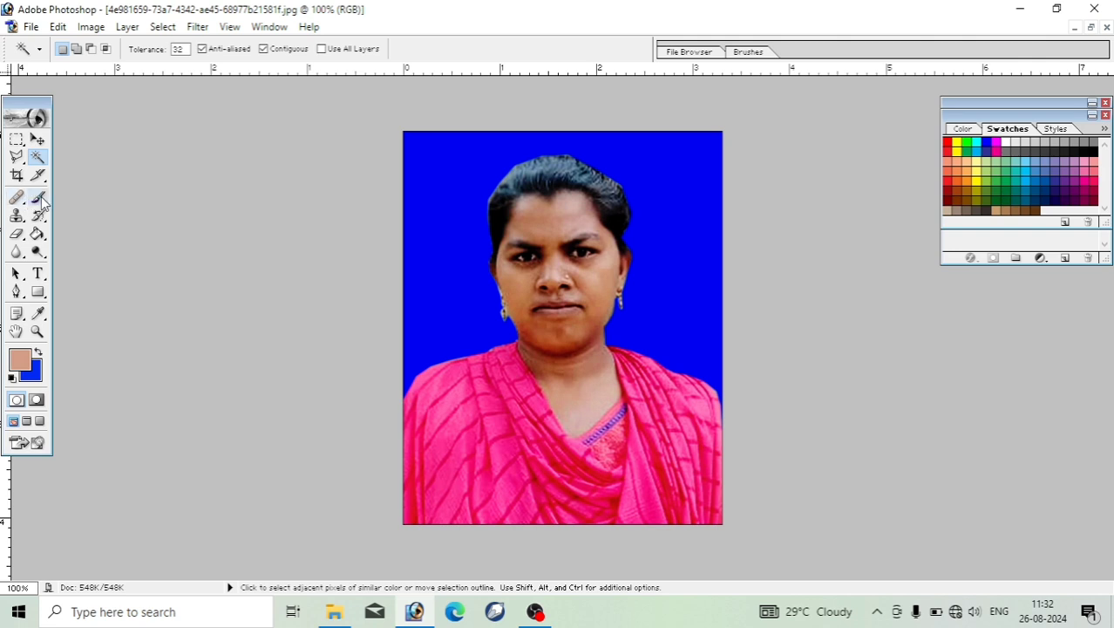
pyautogui.click(38, 198)
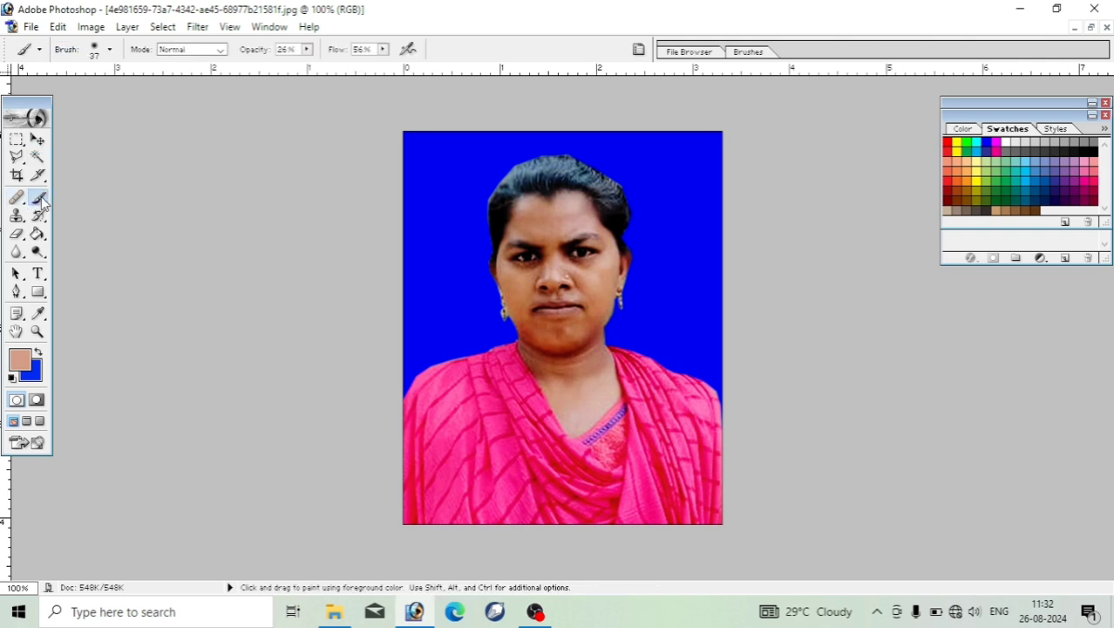
# Set the brush to 43% opacity and 20 px size, zoomed to 300% on the face.
pyautogui.click(306, 51)
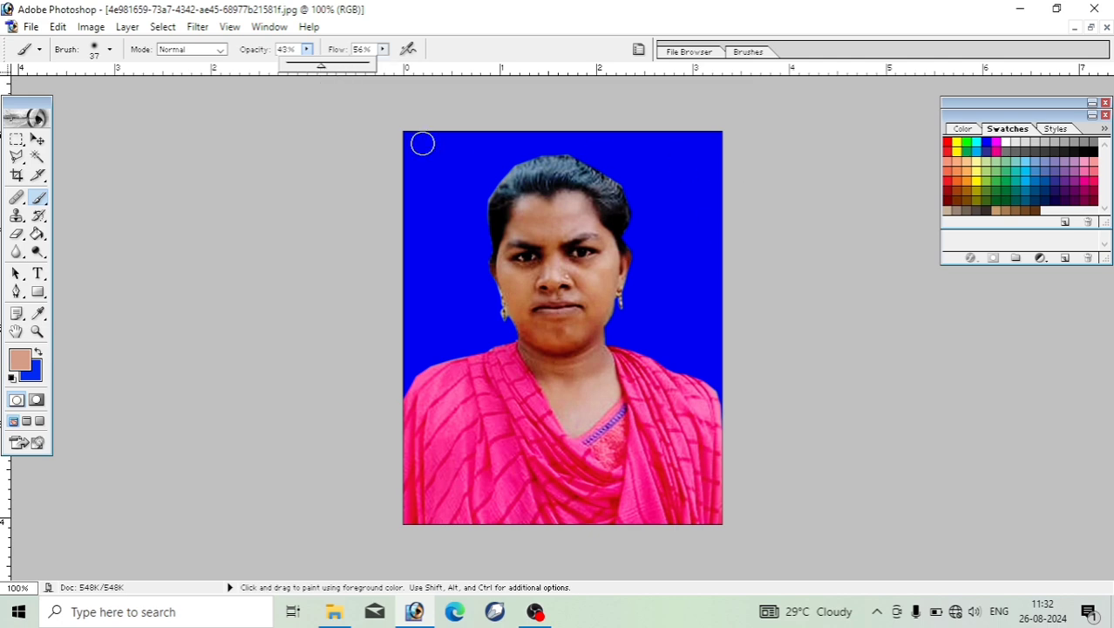
pyautogui.press('ctrl')
pyautogui.hotkey('ctrl', '+')
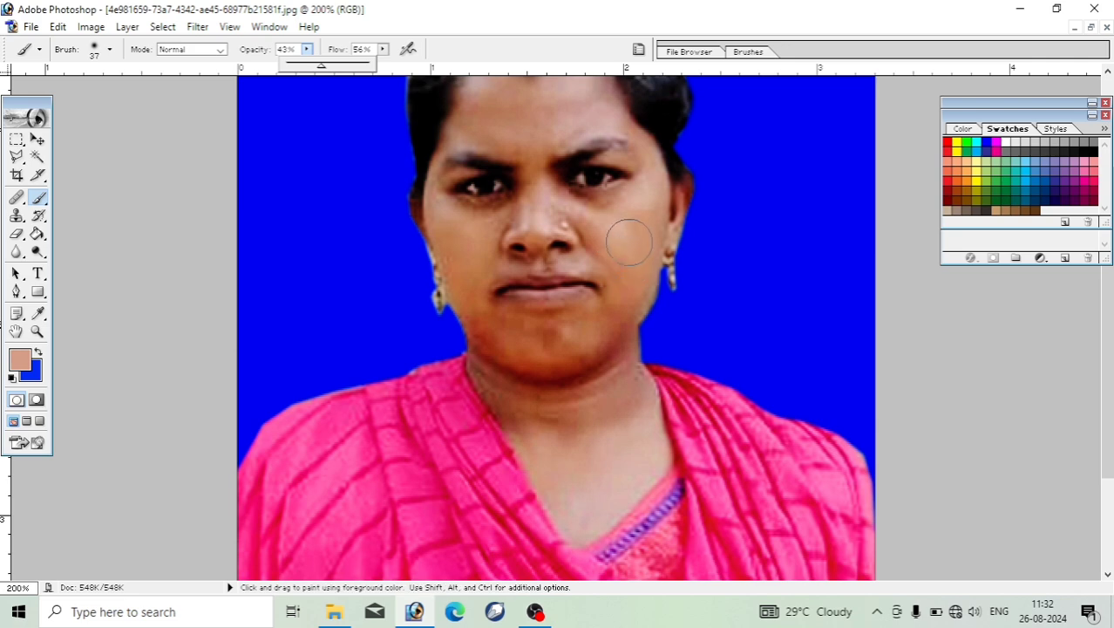
pyautogui.rightClick(635, 232)
pyautogui.moveTo(681, 261); pyautogui.dragTo(659, 275)
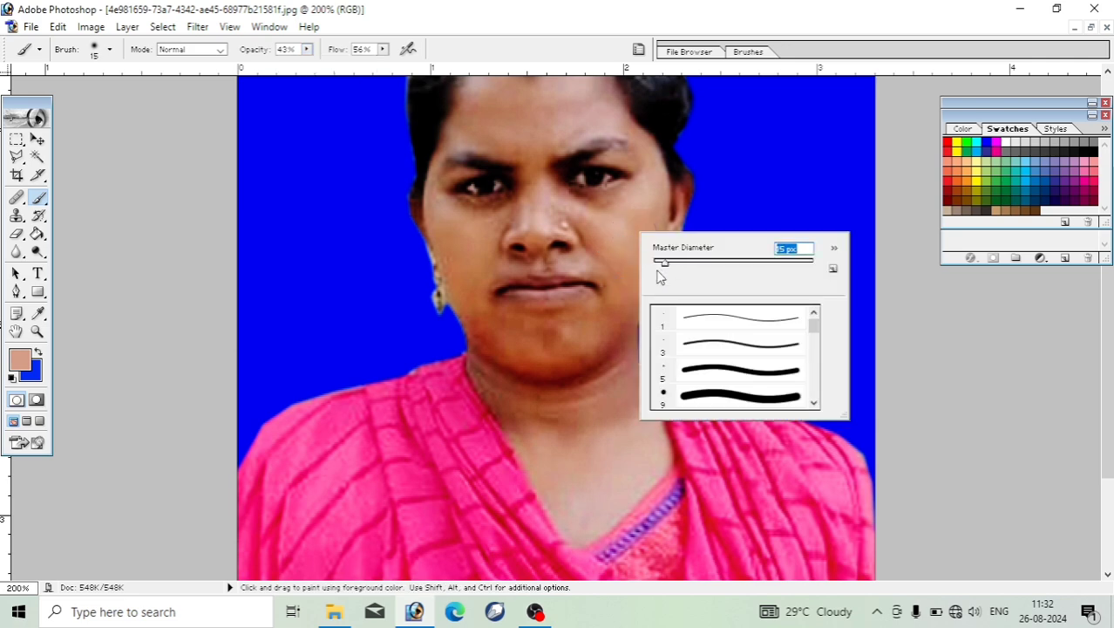
pyautogui.press('Return')
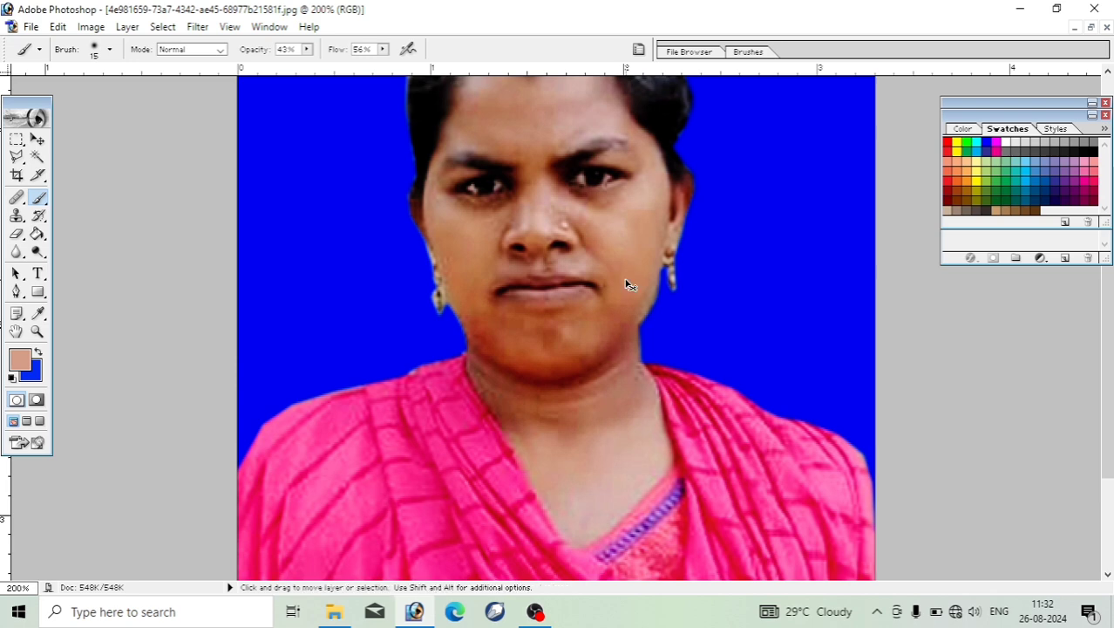
pyautogui.hotkey('ctrl', '+')
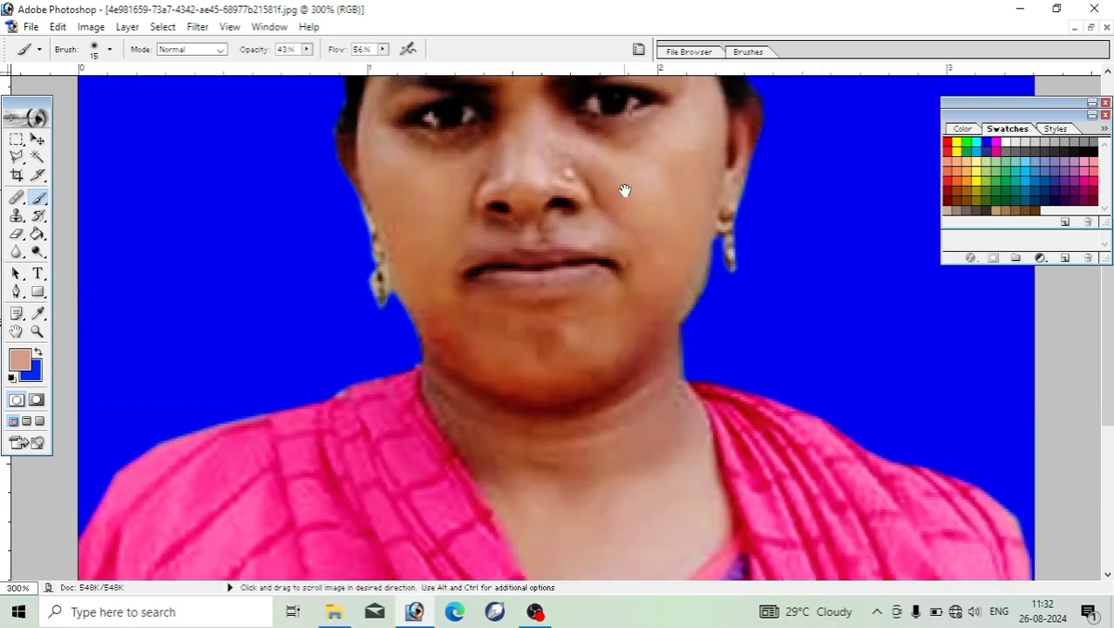
pyautogui.scroll(3, 624, 189)
pyautogui.rightClick(645, 316)
pyautogui.click(678, 346)
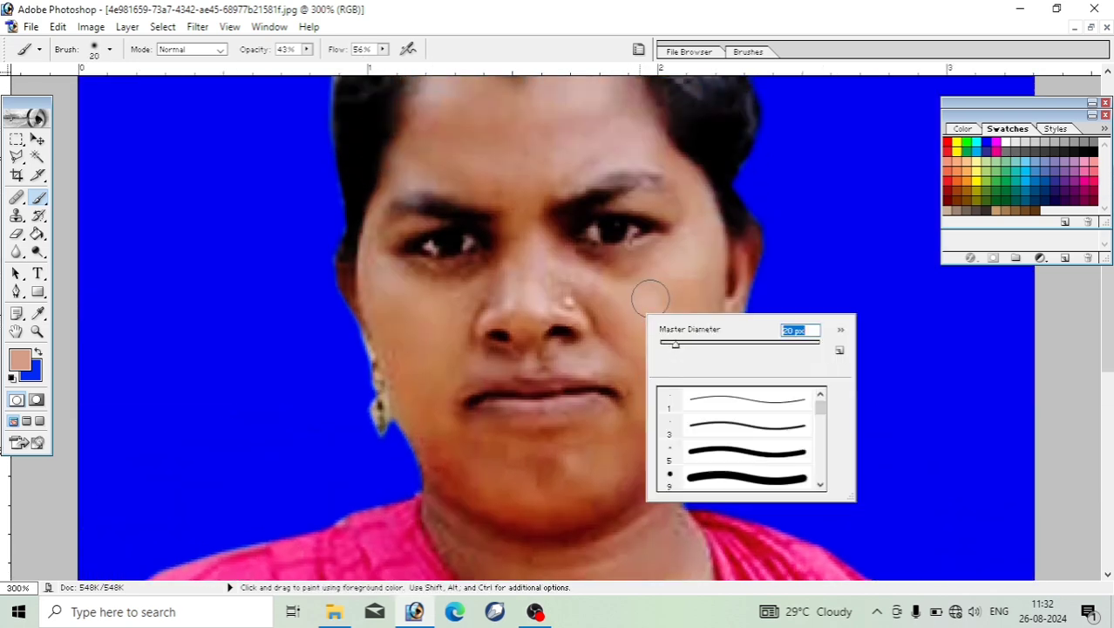
pyautogui.press('Return')
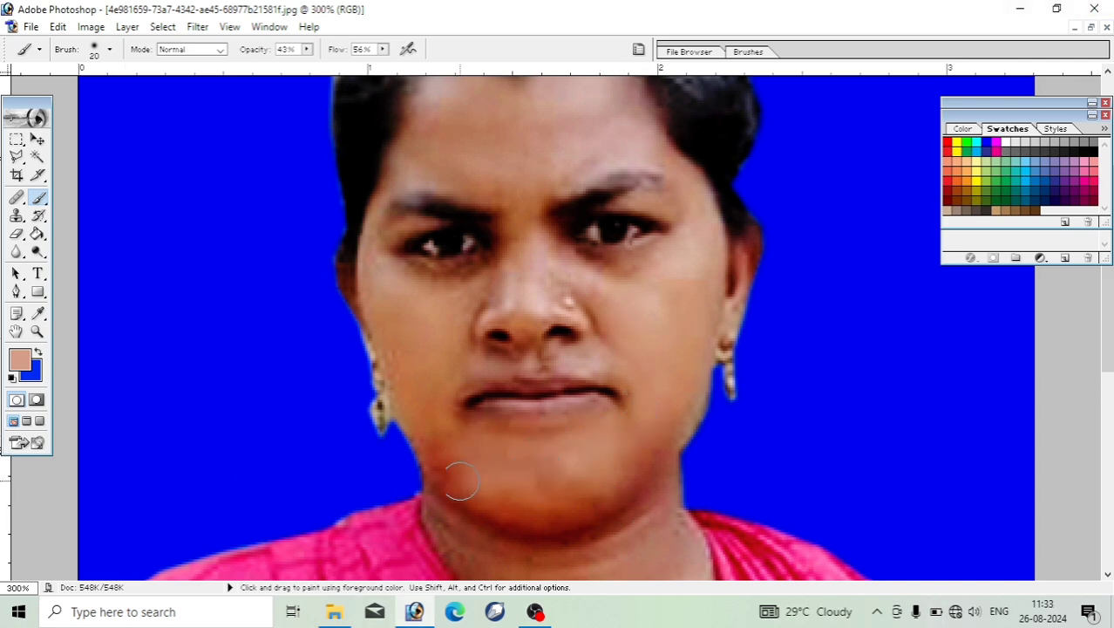
# Brush the skin tone over the chin, cheeks, forehead and neck to lighten shadows.
pyautogui.moveTo(459, 481)
pyautogui.mouseDown()
pyautogui.moveTo(655, 450)
pyautogui.moveTo(584, 451)
pyautogui.moveTo(671, 410)
pyautogui.moveTo(693, 379)
pyautogui.moveTo(653, 466)
pyautogui.moveTo(636, 397)
pyautogui.mouseUp()
pyautogui.moveTo(616, 290)
pyautogui.mouseDown()
pyautogui.moveTo(596, 268)
pyautogui.moveTo(654, 264)
pyautogui.mouseUp()
pyautogui.moveTo(685, 225); pyautogui.dragTo(689, 278)
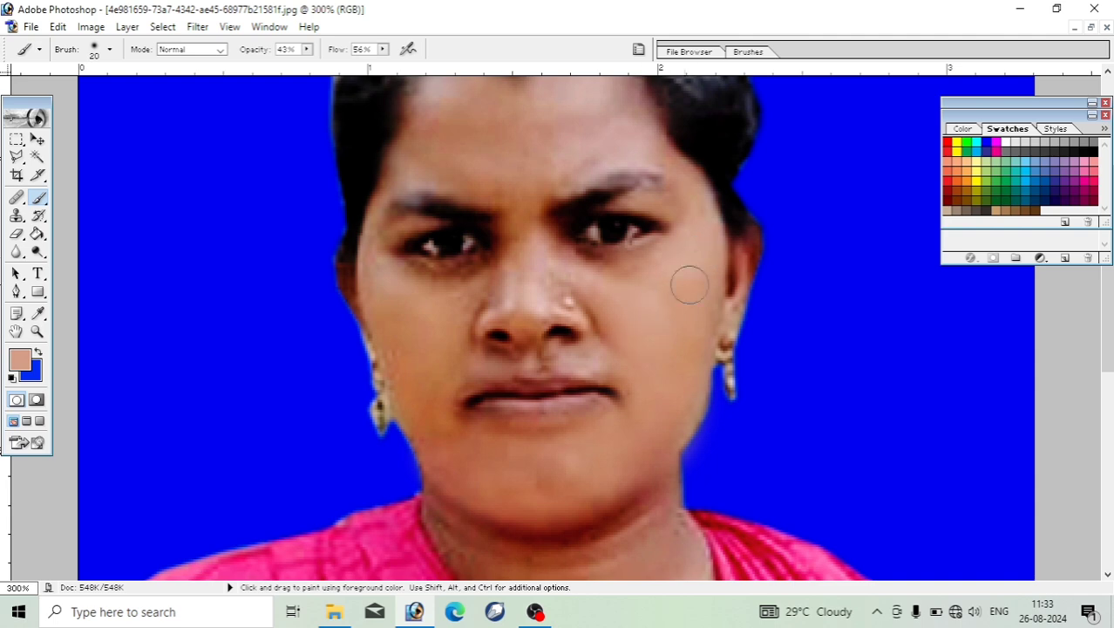
pyautogui.moveTo(608, 360); pyautogui.dragTo(609, 478)
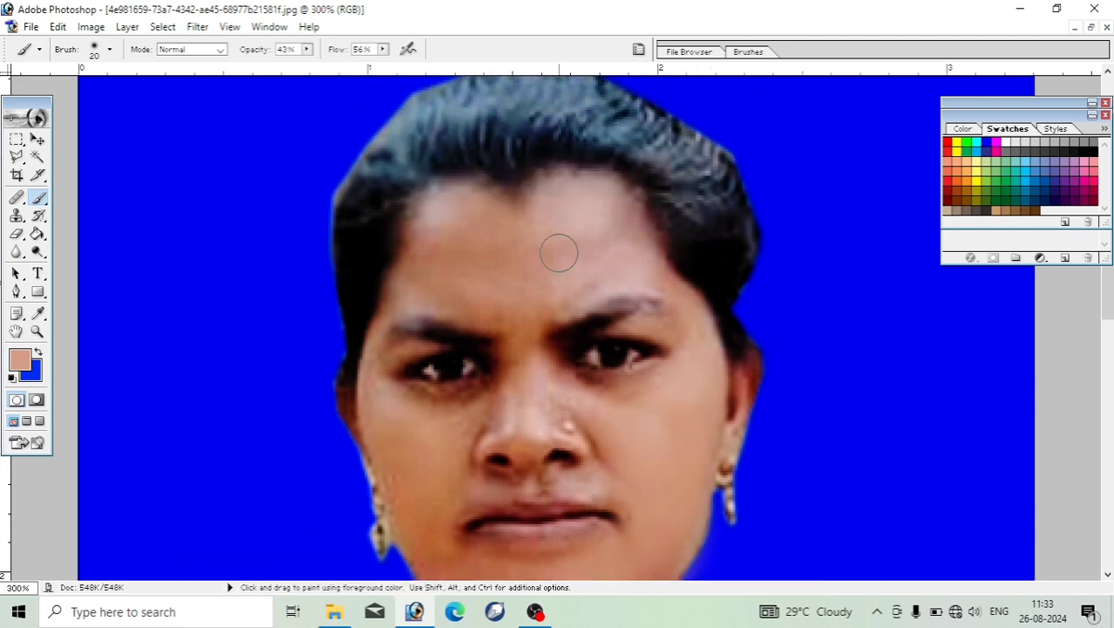
pyautogui.moveTo(431, 222)
pyautogui.mouseDown()
pyautogui.moveTo(450, 207)
pyautogui.moveTo(580, 186)
pyautogui.moveTo(624, 235)
pyautogui.moveTo(550, 275)
pyautogui.moveTo(393, 287)
pyautogui.moveTo(544, 293)
pyautogui.mouseUp()
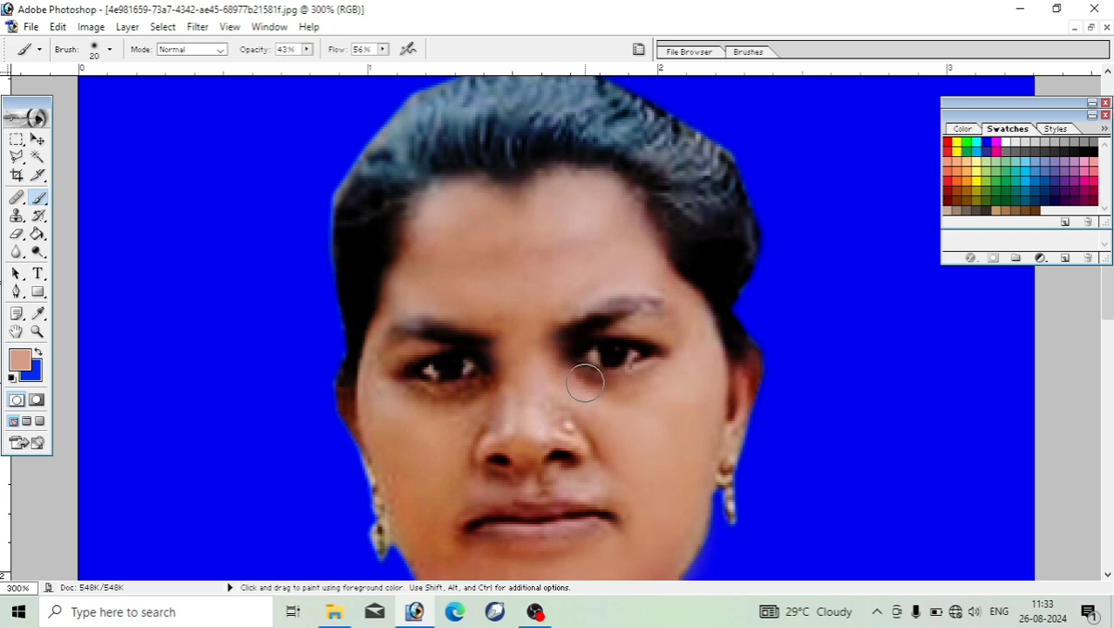
pyautogui.moveTo(426, 386); pyautogui.dragTo(414, 259)
pyautogui.moveTo(384, 218)
pyautogui.mouseDown()
pyautogui.moveTo(460, 337)
pyautogui.moveTo(426, 380)
pyautogui.moveTo(465, 457)
pyautogui.moveTo(567, 478)
pyautogui.moveTo(598, 402)
pyautogui.mouseUp()
pyautogui.scroll(-2, 598, 402)
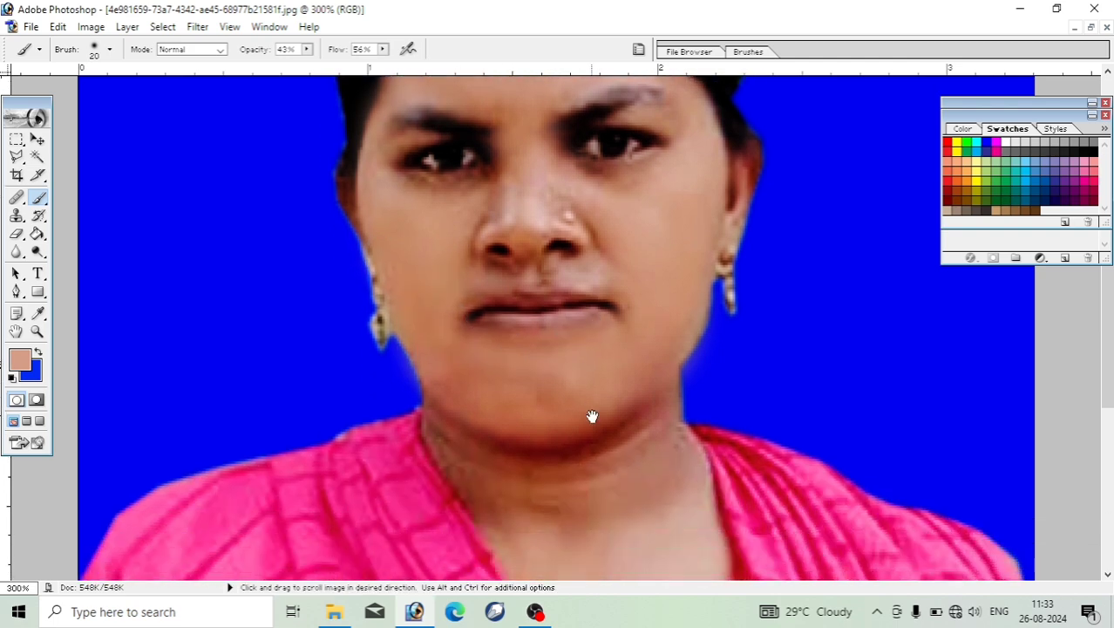
pyautogui.scroll(-3, 592, 415)
pyautogui.moveTo(462, 347)
pyautogui.mouseDown()
pyautogui.moveTo(502, 410)
pyautogui.moveTo(449, 301)
pyautogui.moveTo(602, 323)
pyautogui.moveTo(646, 312)
pyautogui.moveTo(475, 360)
pyautogui.moveTo(567, 385)
pyautogui.moveTo(671, 292)
pyautogui.moveTo(594, 313)
pyautogui.moveTo(428, 312)
pyautogui.moveTo(510, 447)
pyautogui.moveTo(685, 368)
pyautogui.moveTo(674, 463)
pyautogui.mouseUp()
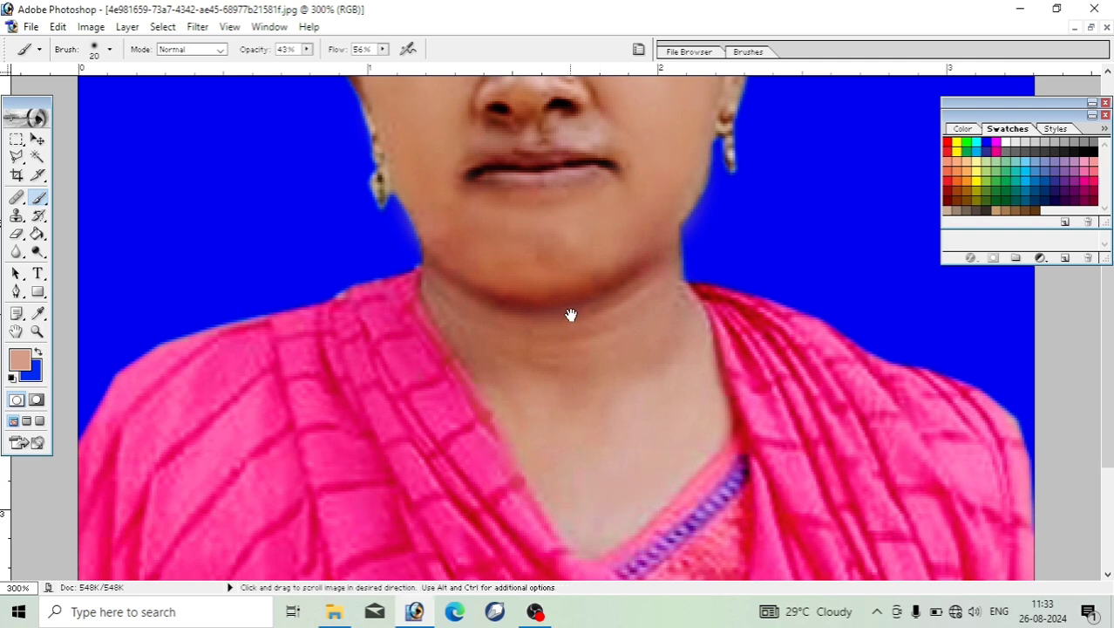
pyautogui.moveTo(569, 313); pyautogui.dragTo(587, 498)
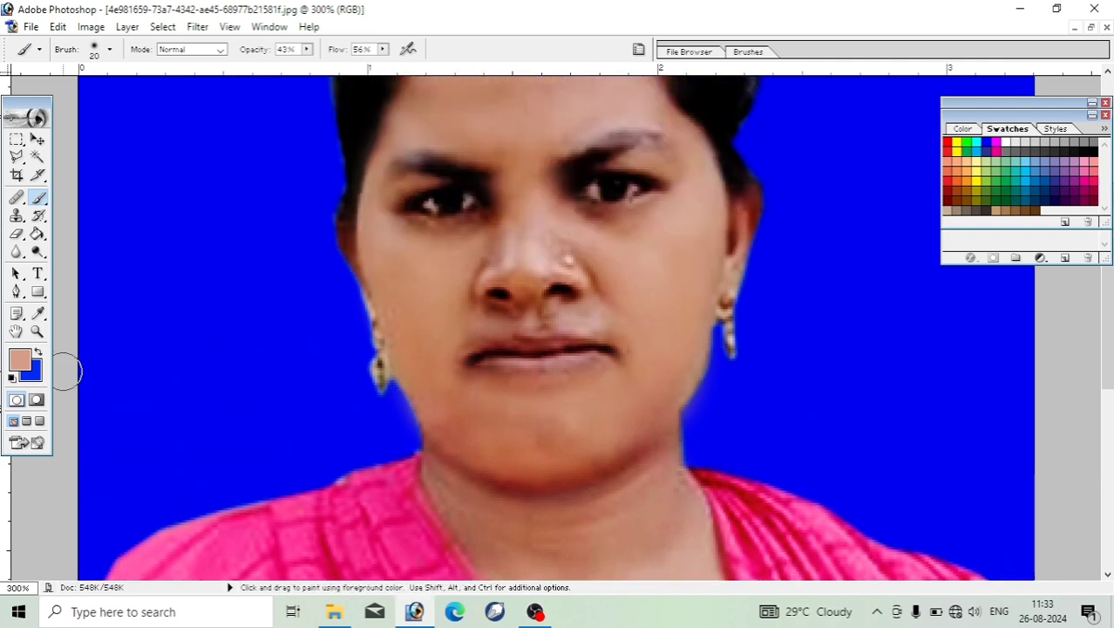
# Set the foreground colour to a bright red.
pyautogui.click(19, 359)
pyautogui.click(311, 137)
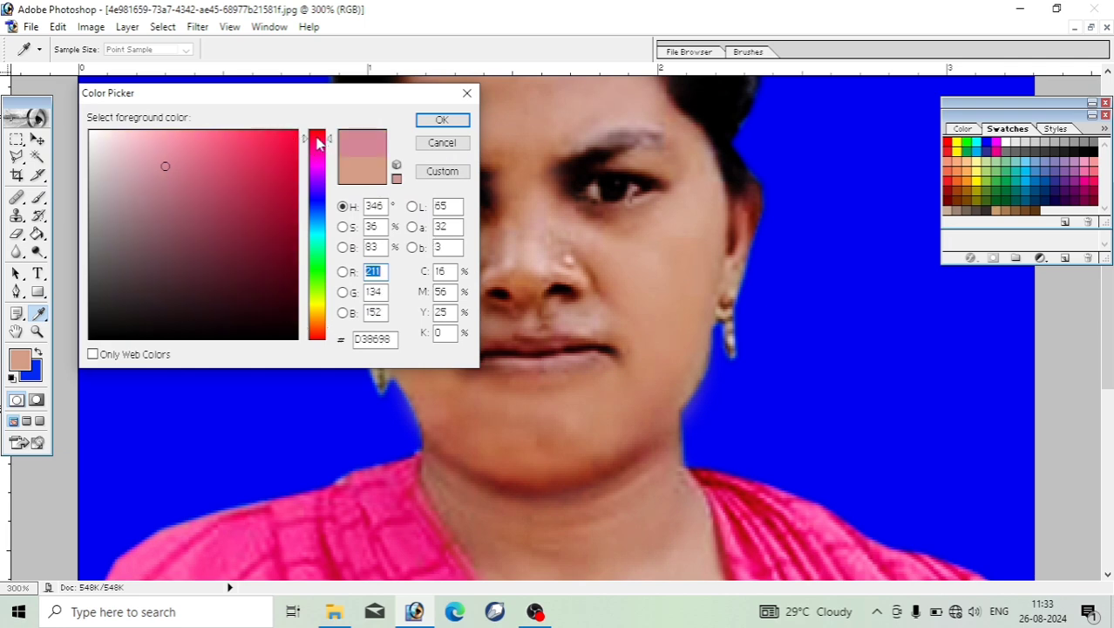
pyautogui.click(294, 134)
pyautogui.click(443, 120)
# Switch to a smaller Brush and zoom in close on the mouth.
pyautogui.press('b')
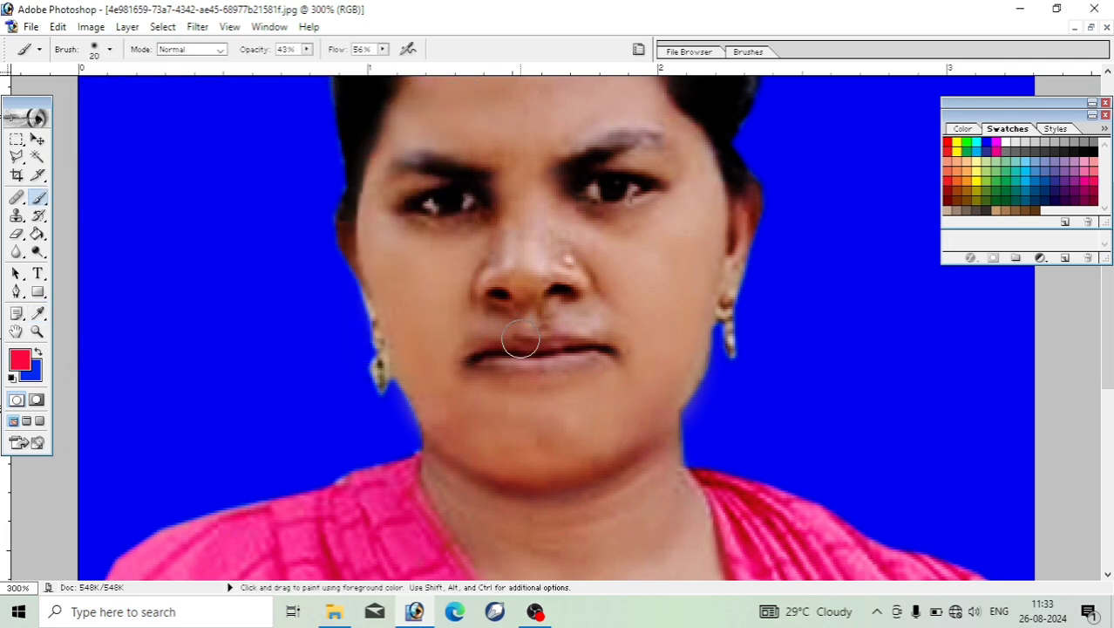
pyautogui.rightClick(523, 342)
pyautogui.moveTo(544, 368); pyautogui.dragTo(547, 373)
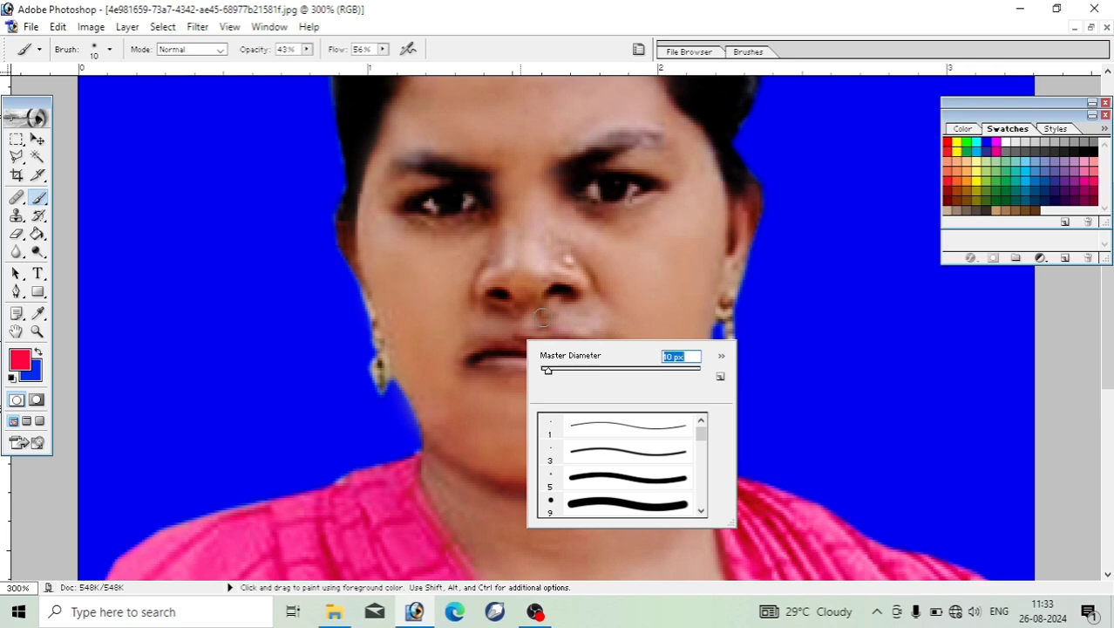
pyautogui.hotkey('ctrl', '+')
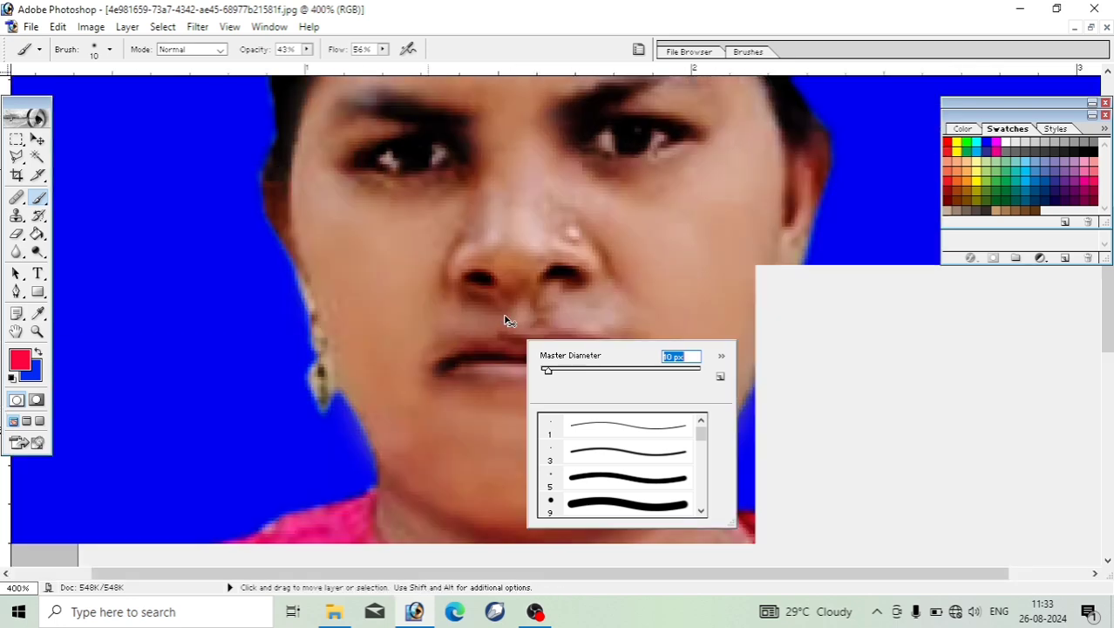
pyautogui.click(740, 301)
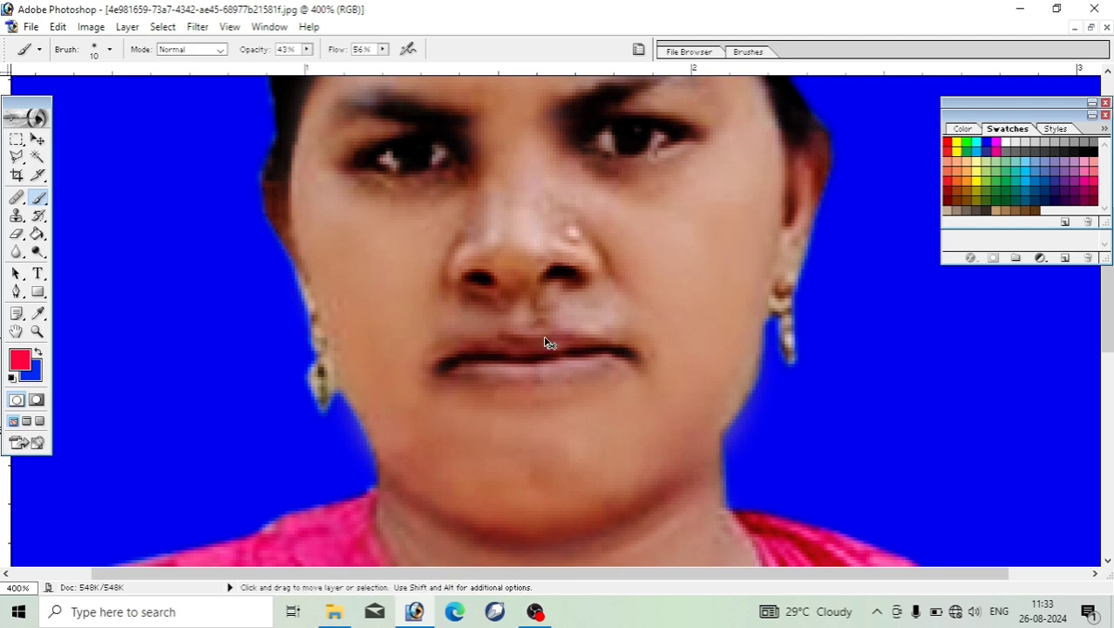
pyautogui.hotkey('ctrl', '+')
# Paint red over the lips with an 8 px brush, redoing the first stroke.
pyautogui.moveTo(466, 391)
pyautogui.mouseDown()
pyautogui.moveTo(433, 390)
pyautogui.moveTo(495, 388)
pyautogui.mouseUp()
pyautogui.hotkey('ctrl', 'z')
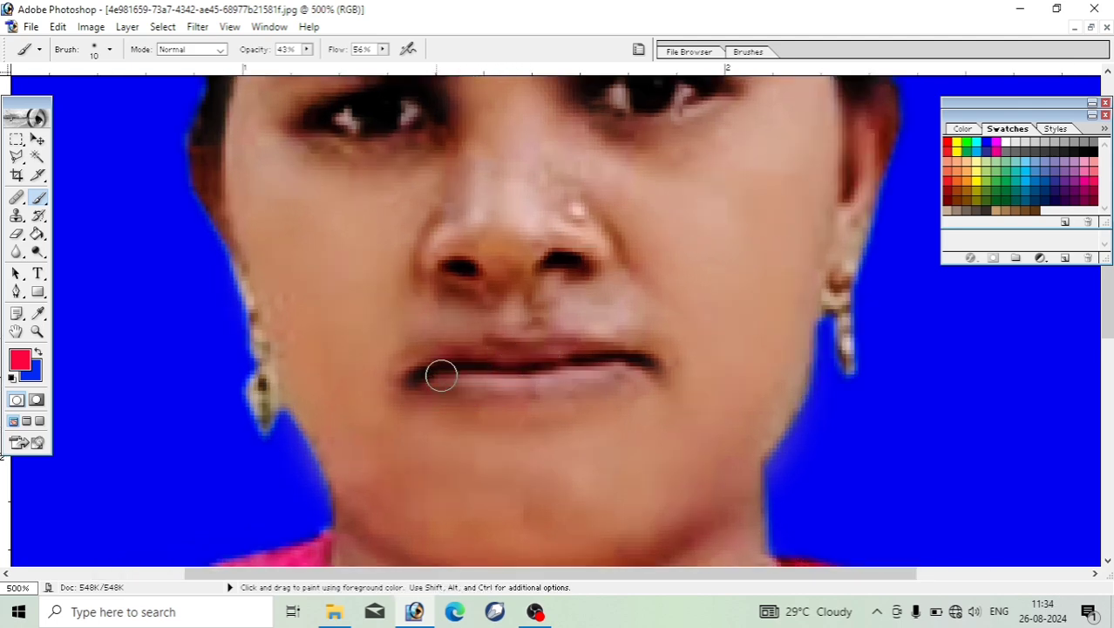
pyautogui.rightClick(432, 379)
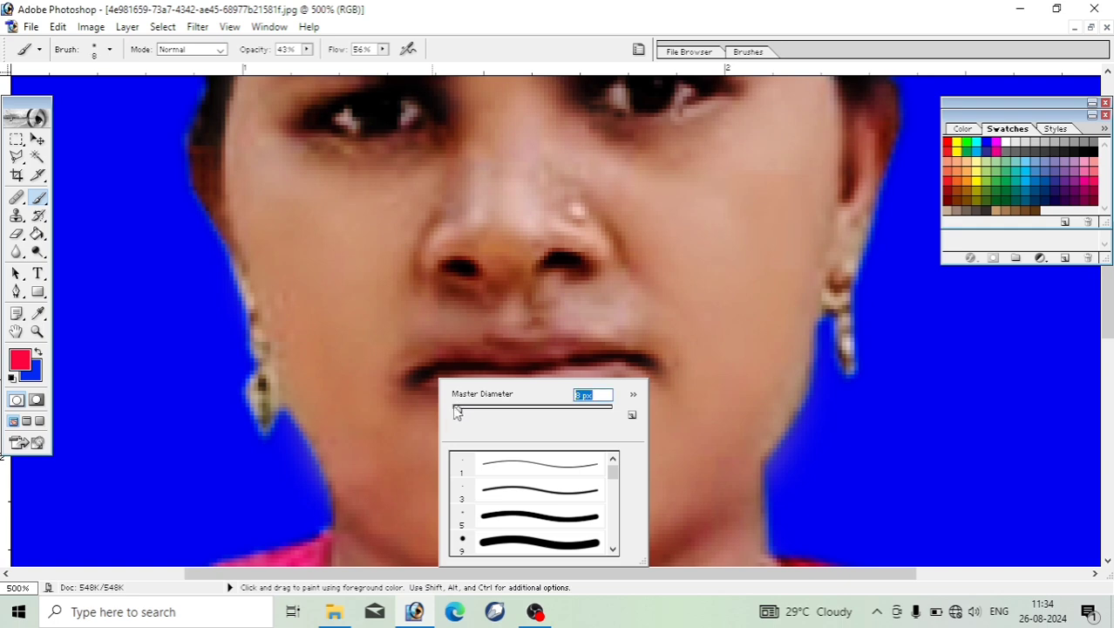
pyautogui.click(427, 387)
pyautogui.moveTo(427, 387)
pyautogui.mouseDown()
pyautogui.moveTo(607, 372)
pyautogui.moveTo(420, 379)
pyautogui.moveTo(495, 357)
pyautogui.moveTo(600, 351)
pyautogui.moveTo(636, 360)
pyautogui.mouseUp()
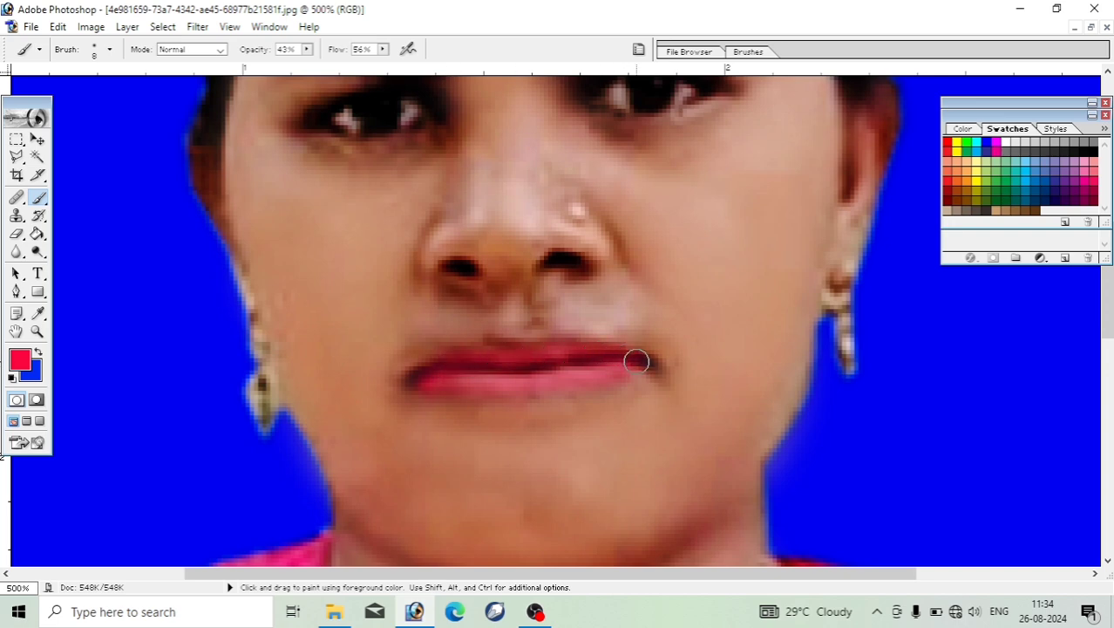
pyautogui.press('ctrl')
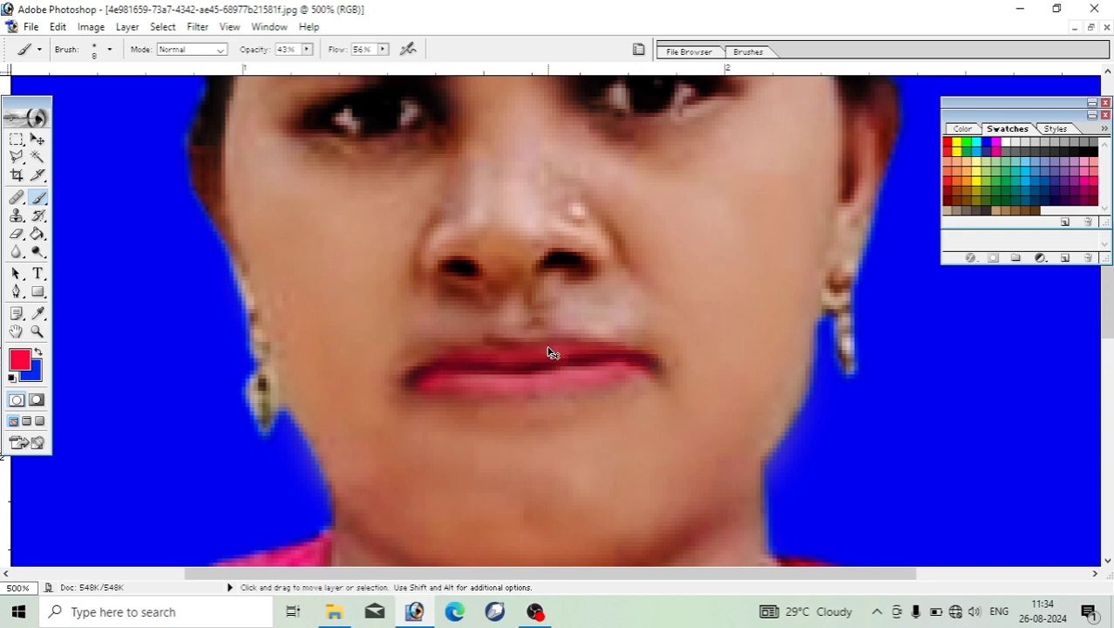
pyautogui.hotkey('ctrl', '-')
pyautogui.hotkey('ctrl', '-')
pyautogui.hotkey('ctrl', '-')
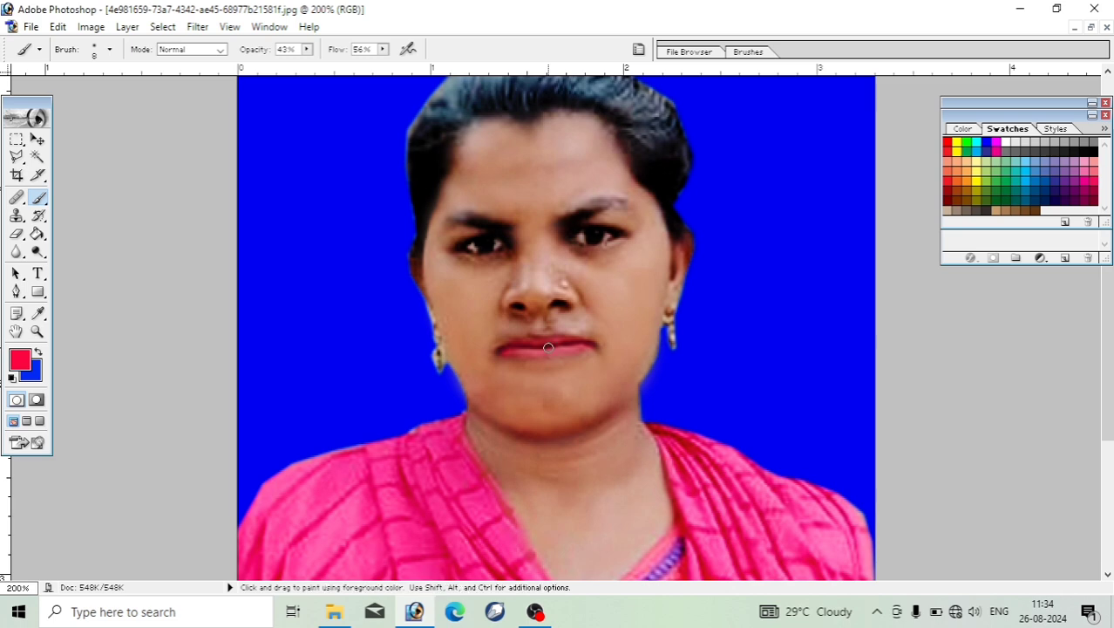
# Undo the last lip stroke and warm the skin by lifting the Red channel in Curves.
pyautogui.hotkey('ctrl', 'z')
pyautogui.press('space')
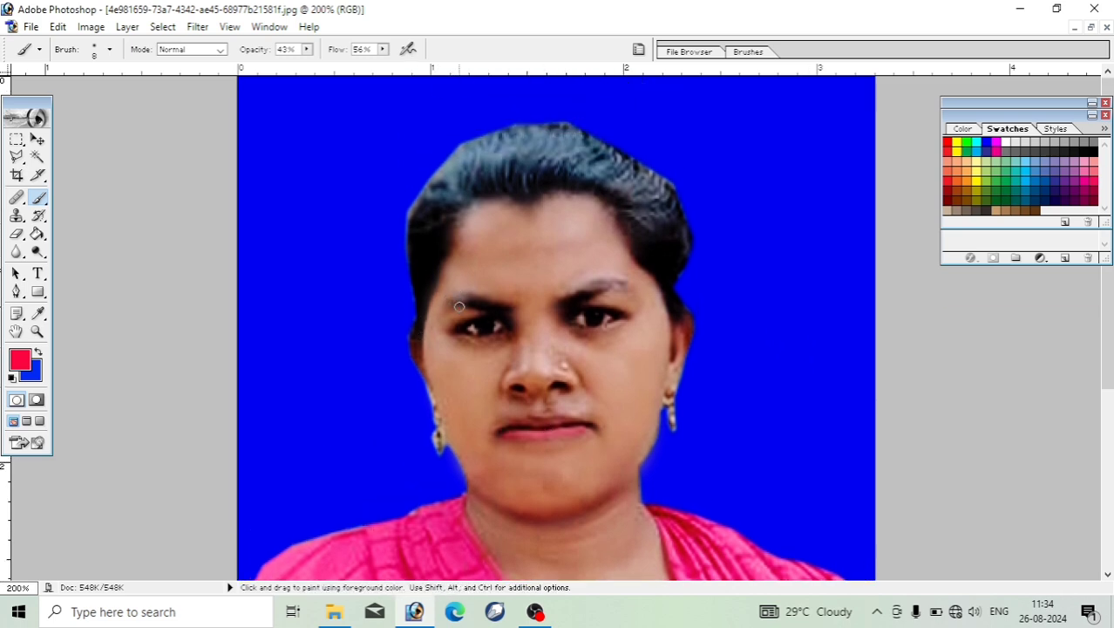
pyautogui.press('ctrl')
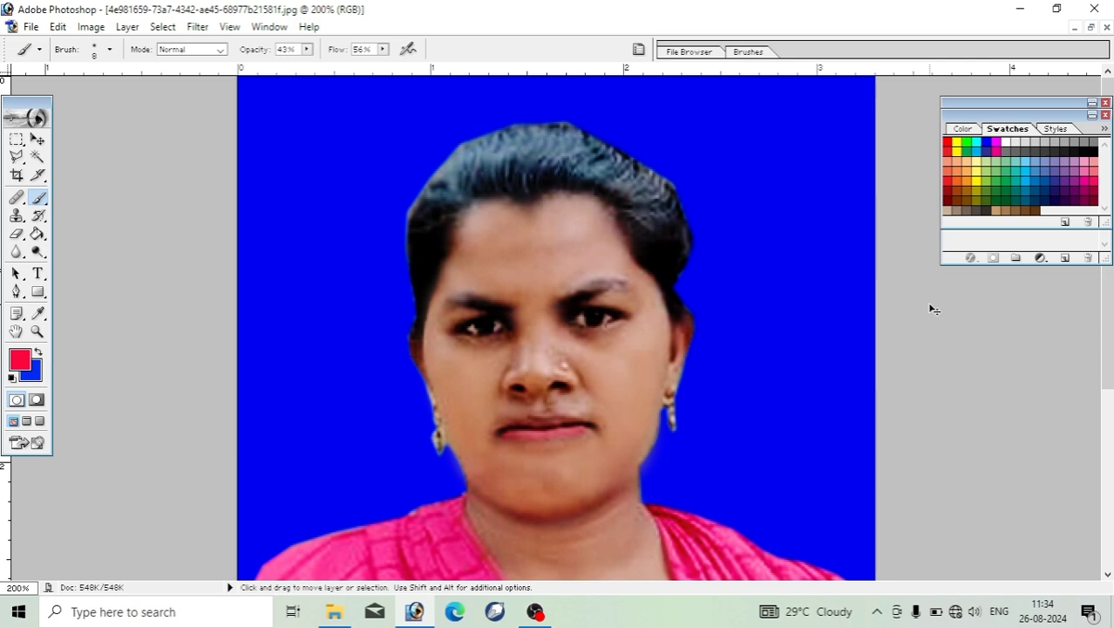
pyautogui.hotkey('ctrl', 'm')
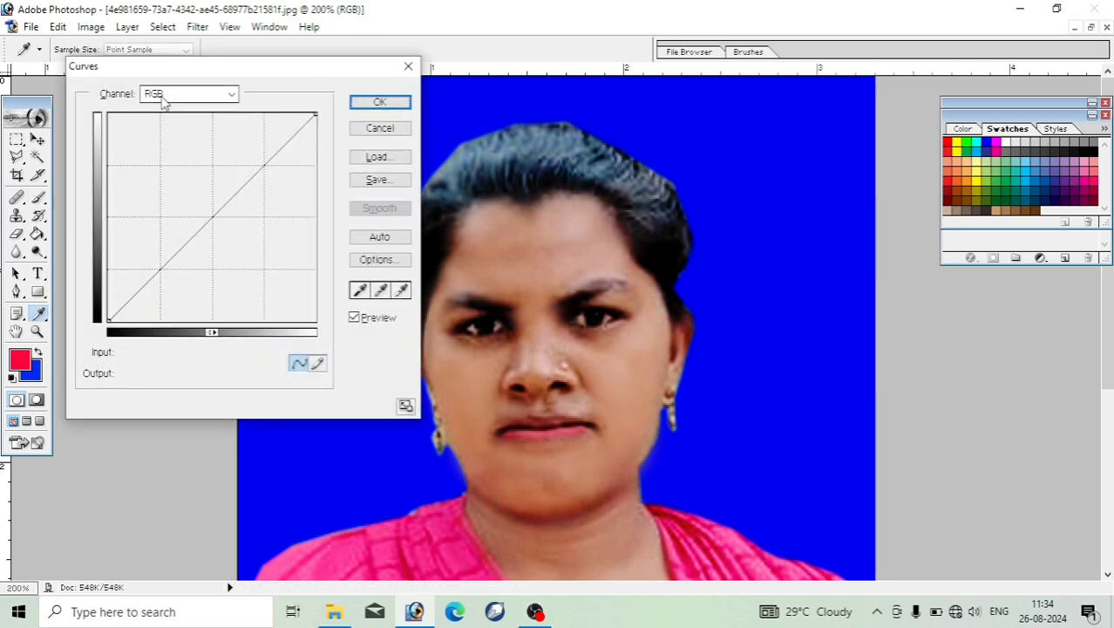
pyautogui.click(168, 94)
pyautogui.click(179, 123)
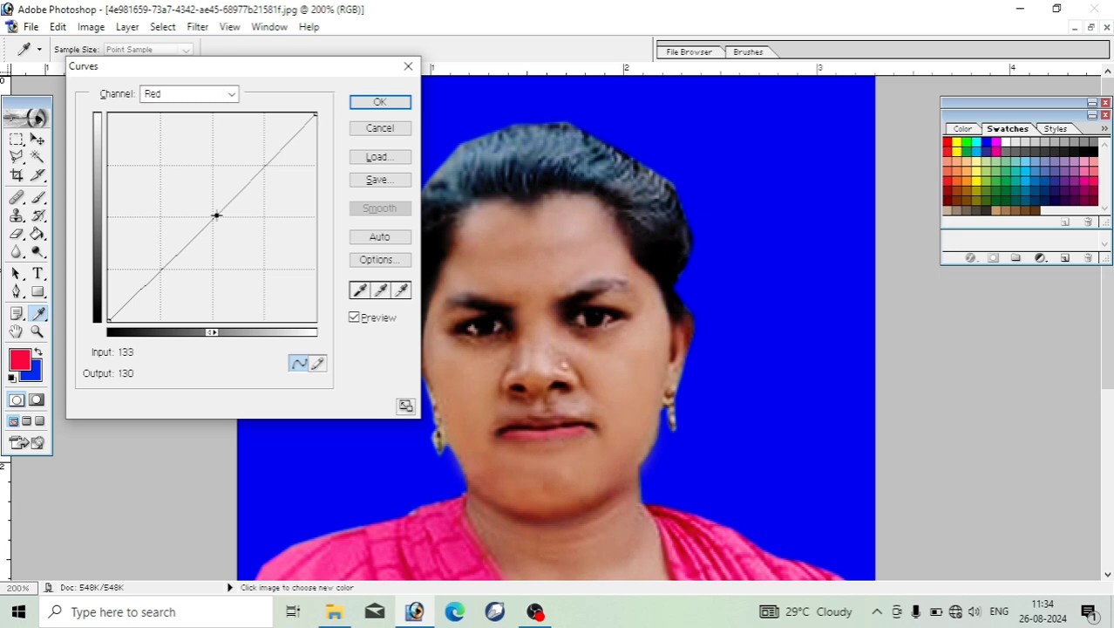
pyautogui.moveTo(211, 207); pyautogui.dragTo(209, 205)
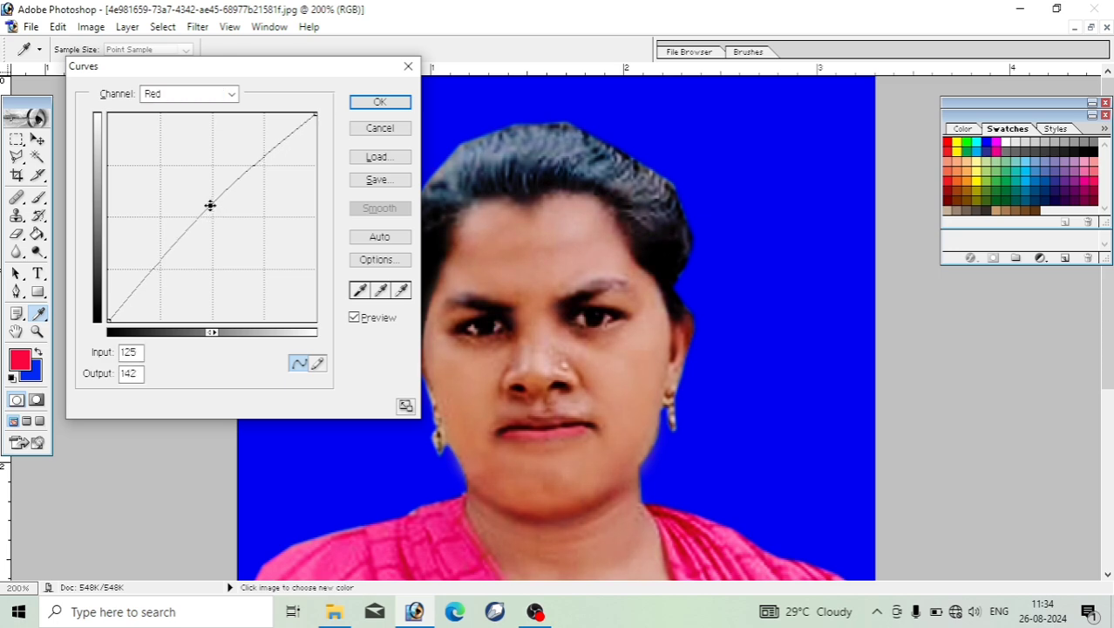
pyautogui.click(380, 102)
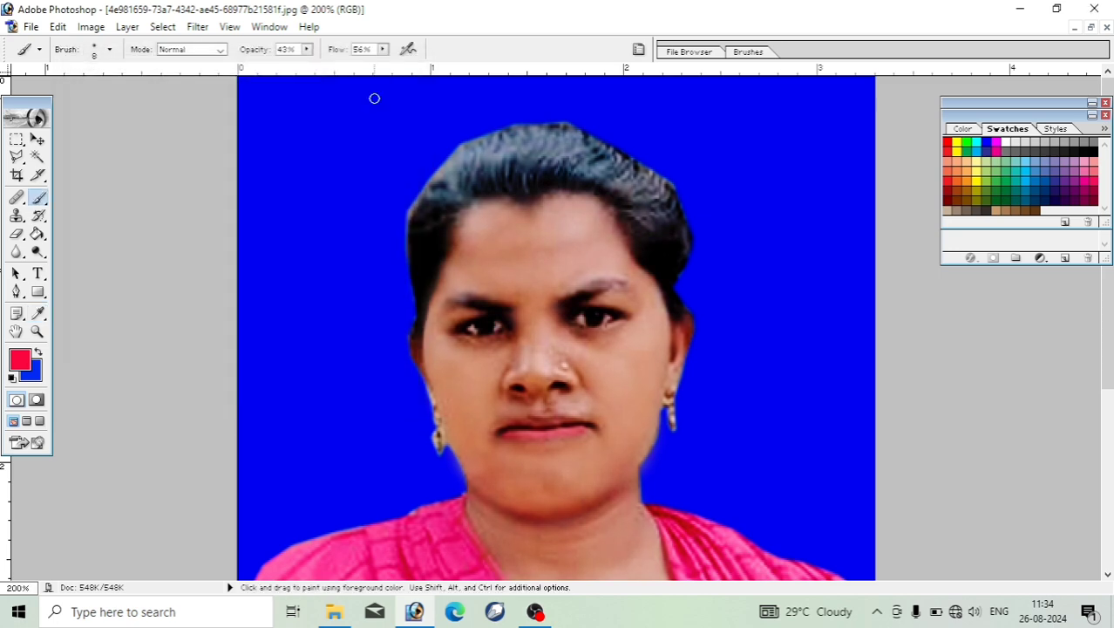
# Brighten the photo with Levels set to 18, 1.14 and 244.
pyautogui.hotkey('ctrl', 'l')
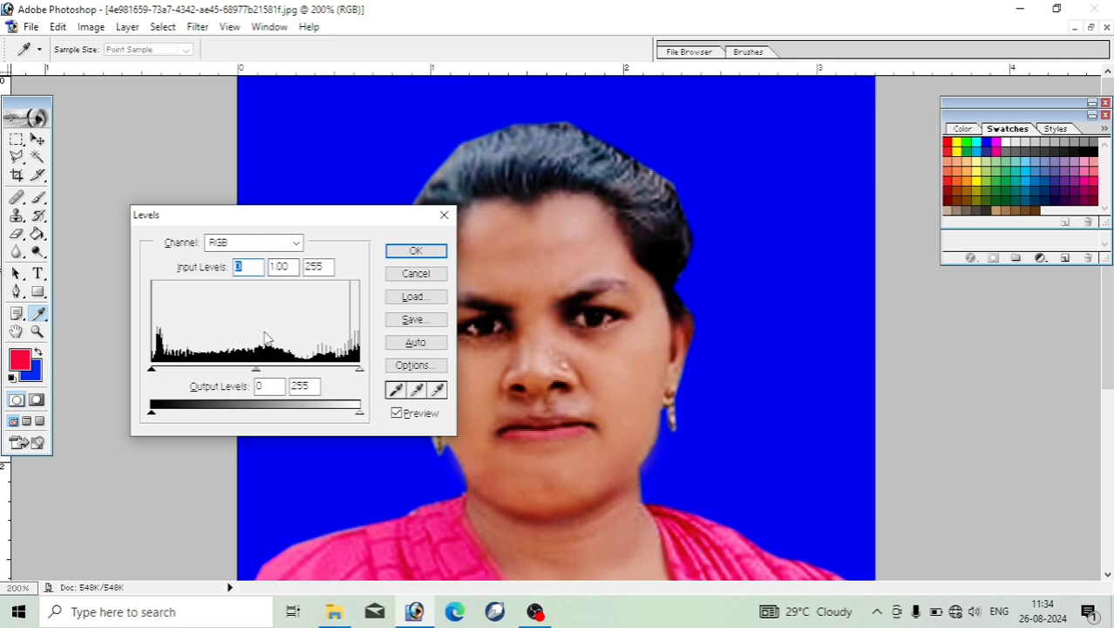
pyautogui.moveTo(303, 216); pyautogui.dragTo(244, 134)
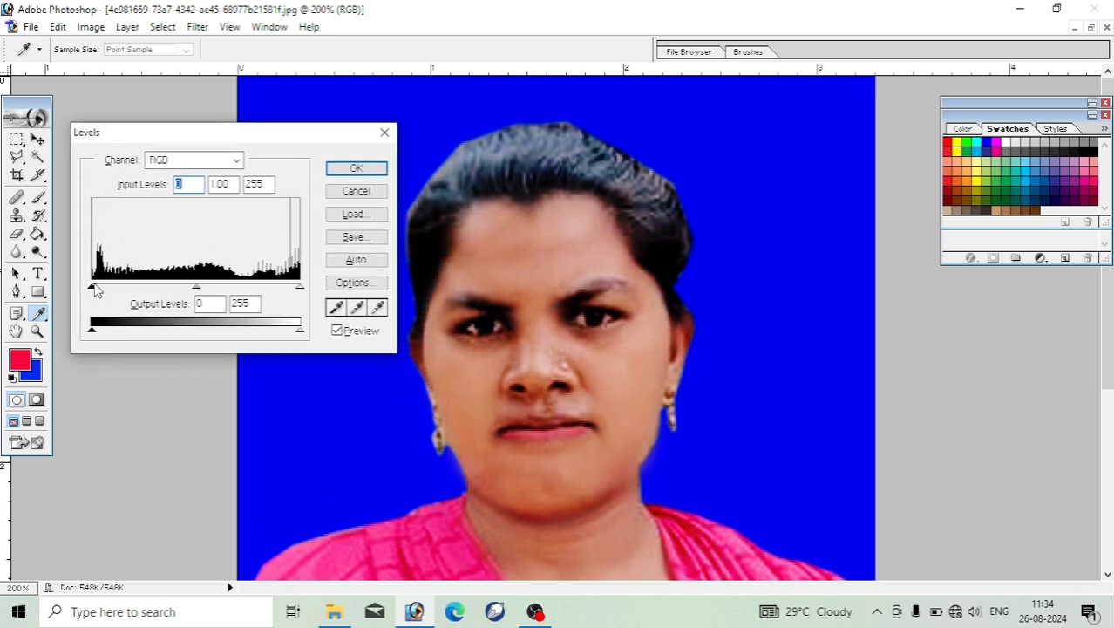
pyautogui.moveTo(100, 292); pyautogui.dragTo(111, 292)
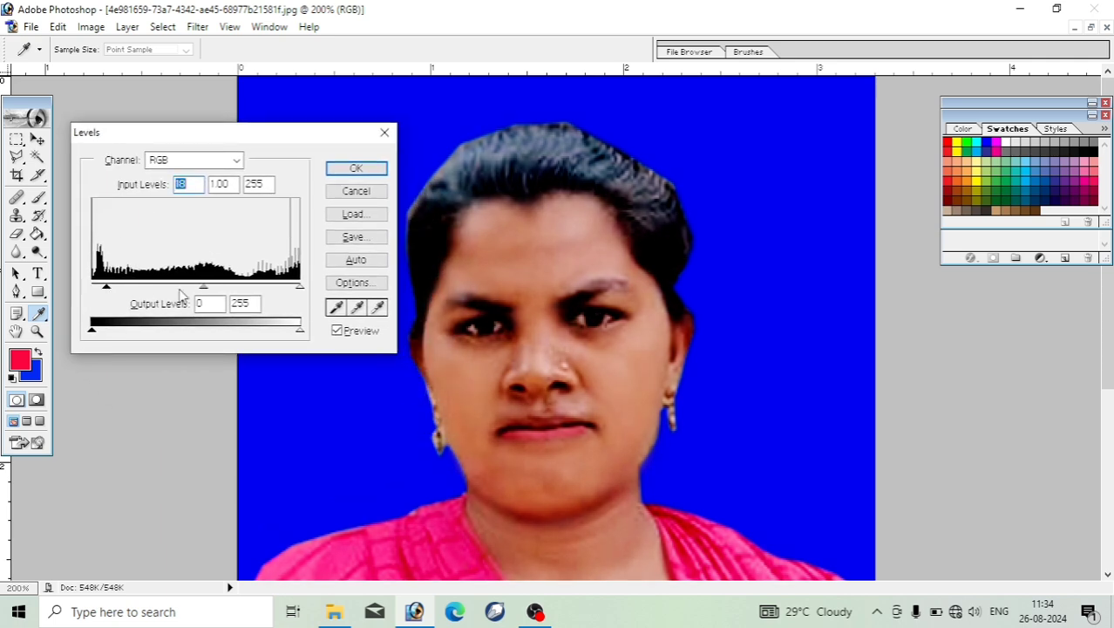
pyautogui.moveTo(199, 288); pyautogui.dragTo(193, 288)
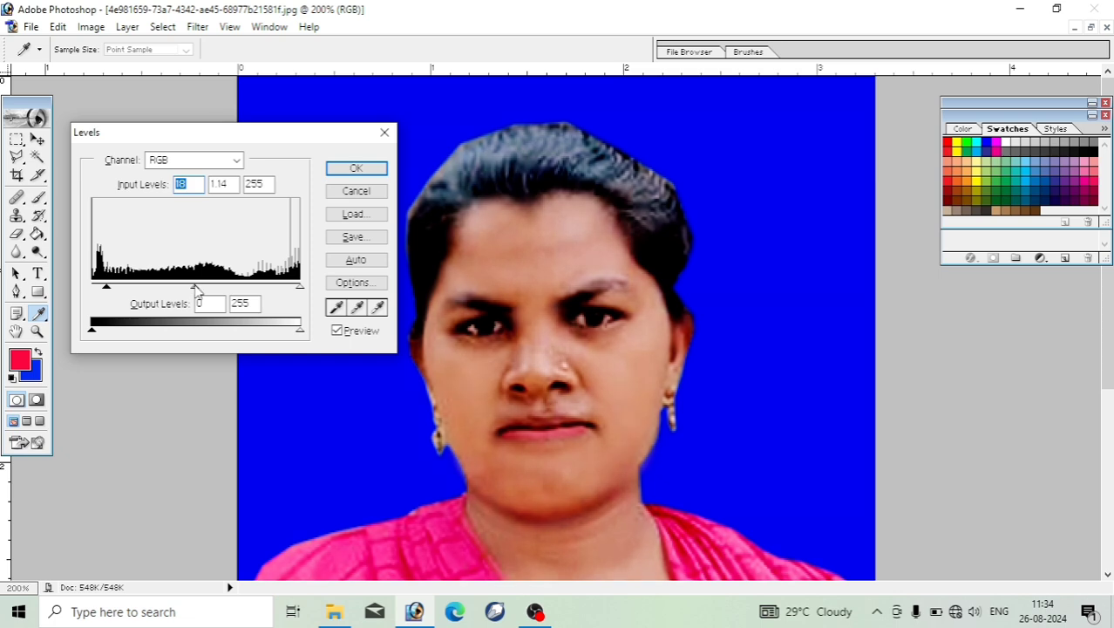
pyautogui.click(353, 168)
pyautogui.press('b')
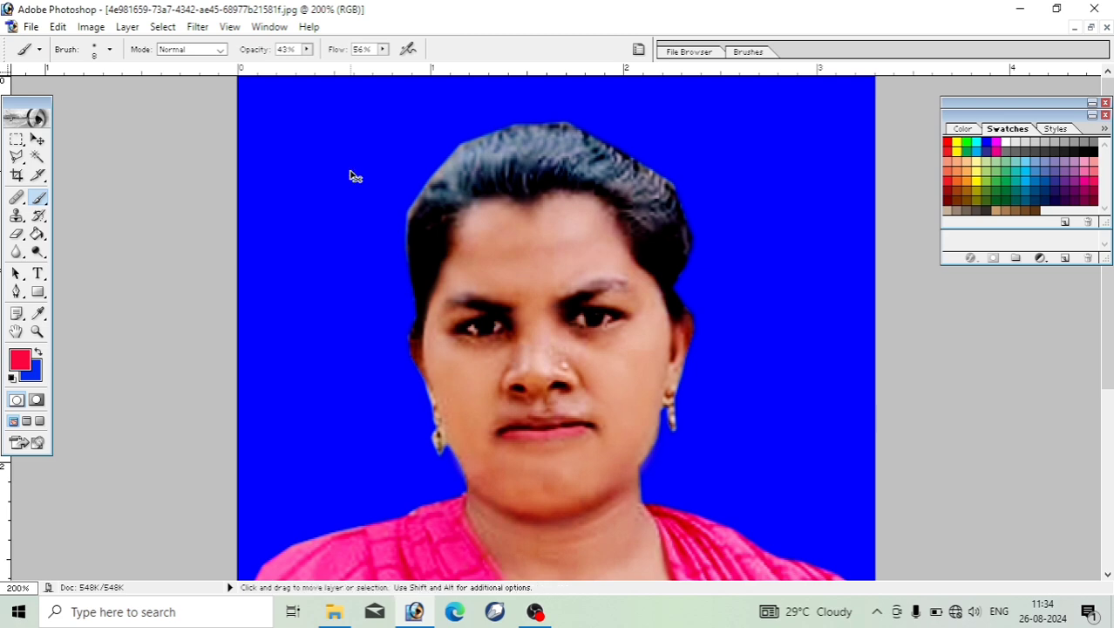
# Select the whole canvas and stroke it with a 5 px red outline.
pyautogui.hotkey('ctrl', 'a')
pyautogui.click(58, 27)
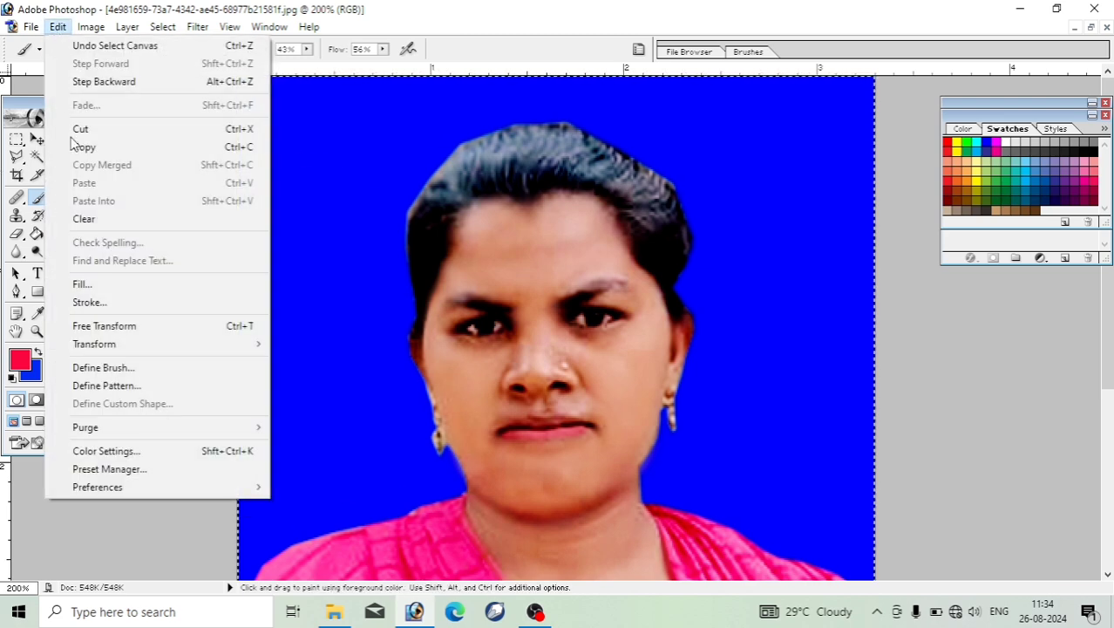
pyautogui.click(90, 302)
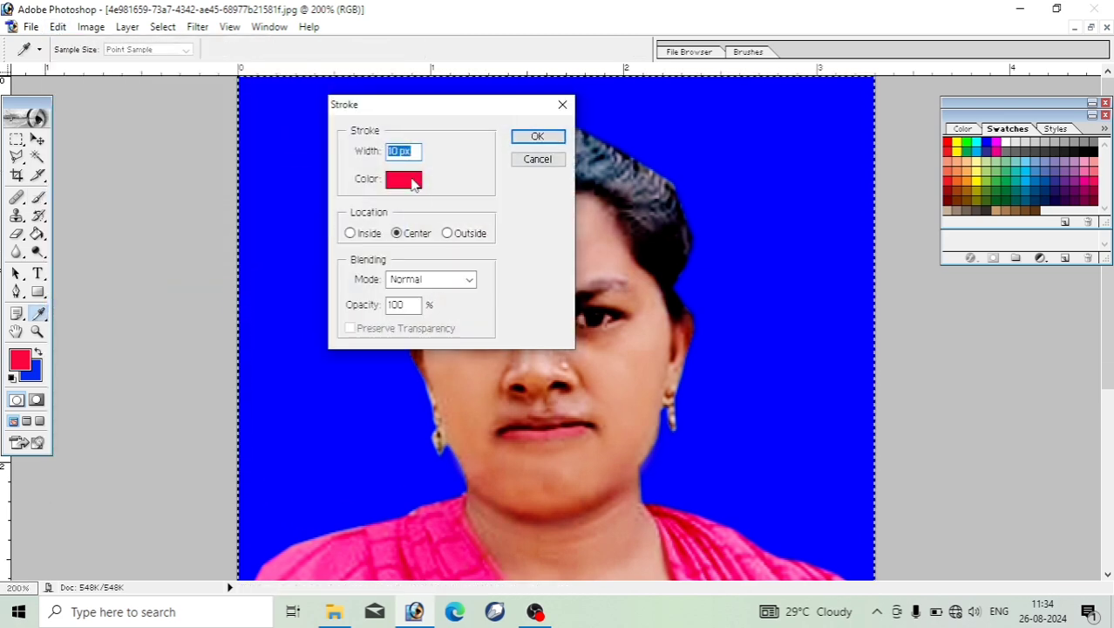
pyautogui.click(403, 179)
pyautogui.click(442, 120)
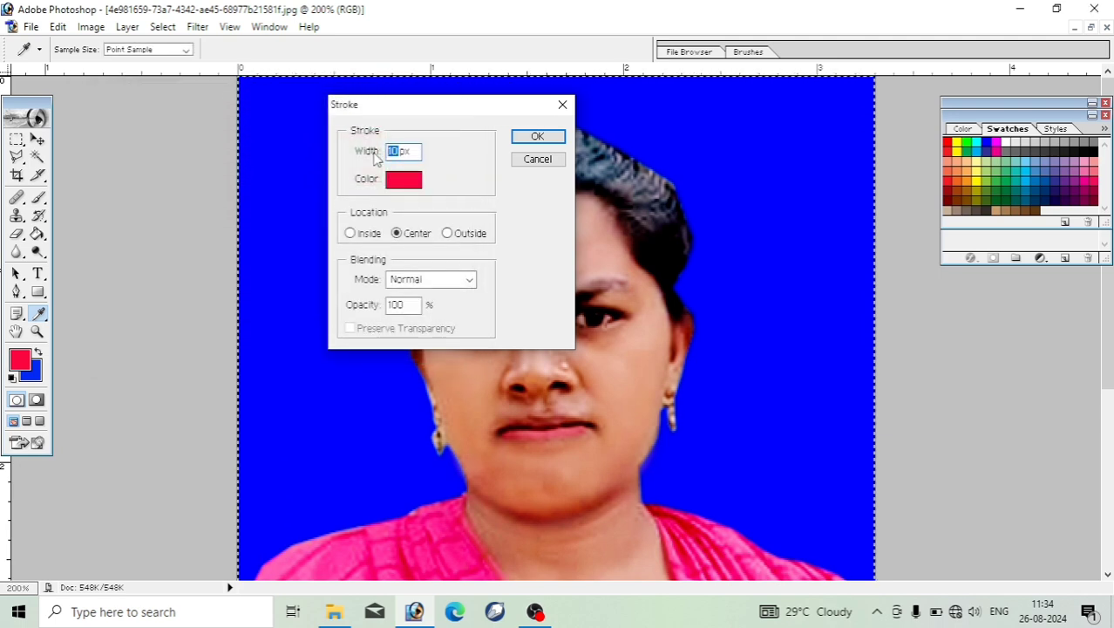
pyautogui.write('5')
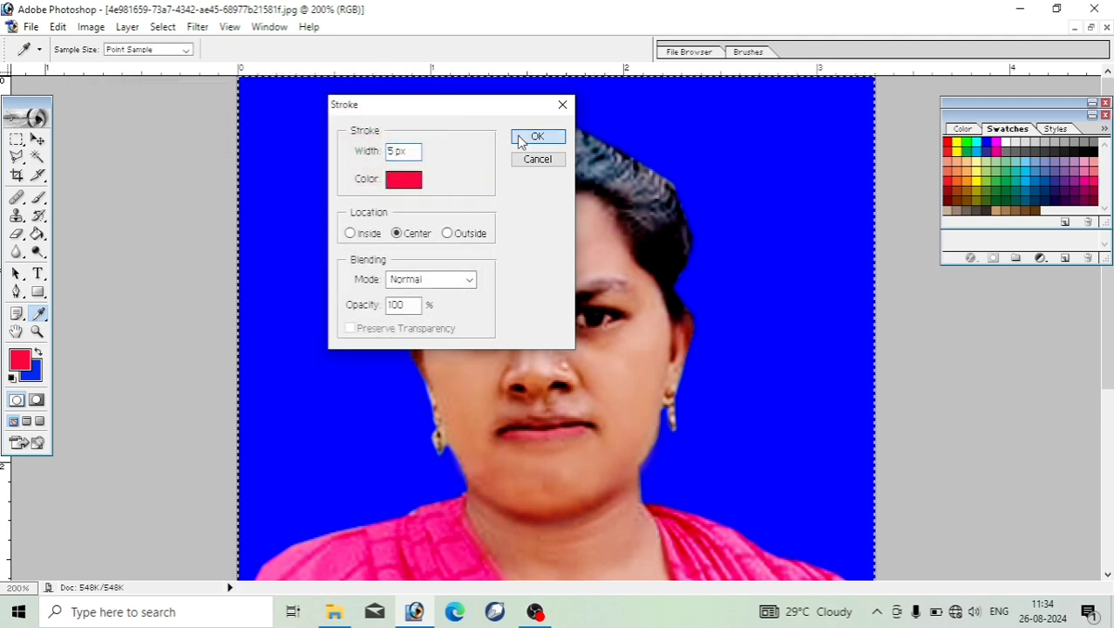
pyautogui.click(534, 138)
pyautogui.hotkey('ctrl', '-')
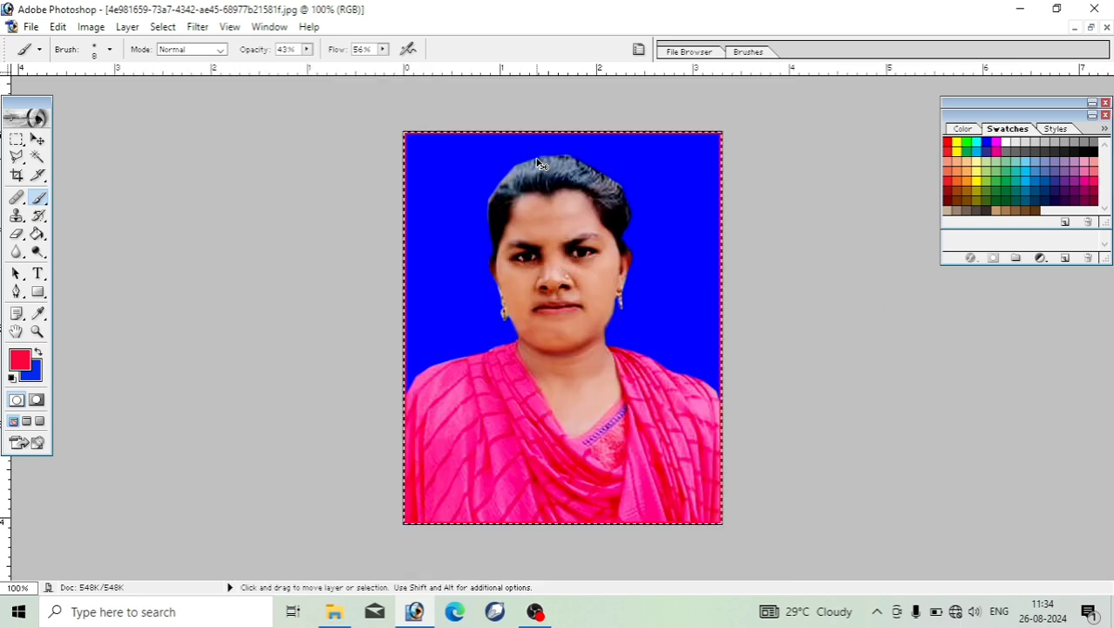
# Re-stroke the border in black, then deselect the canvas.
pyautogui.click(57, 26)
pyautogui.click(105, 305)
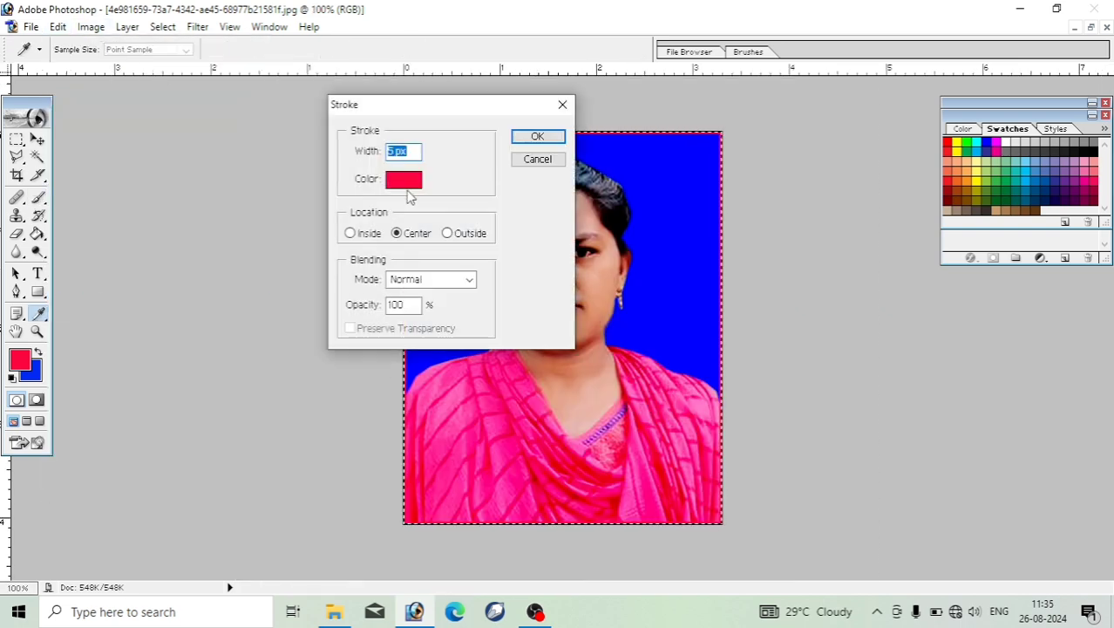
pyautogui.click(403, 180)
pyautogui.click(105, 334)
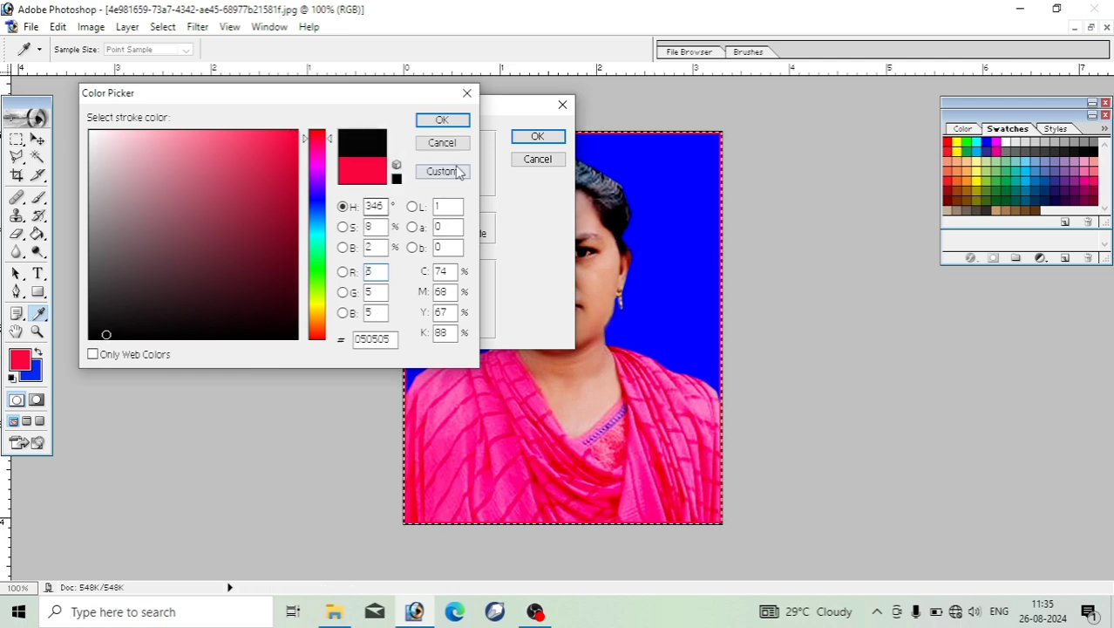
pyautogui.click(441, 119)
pyautogui.click(538, 137)
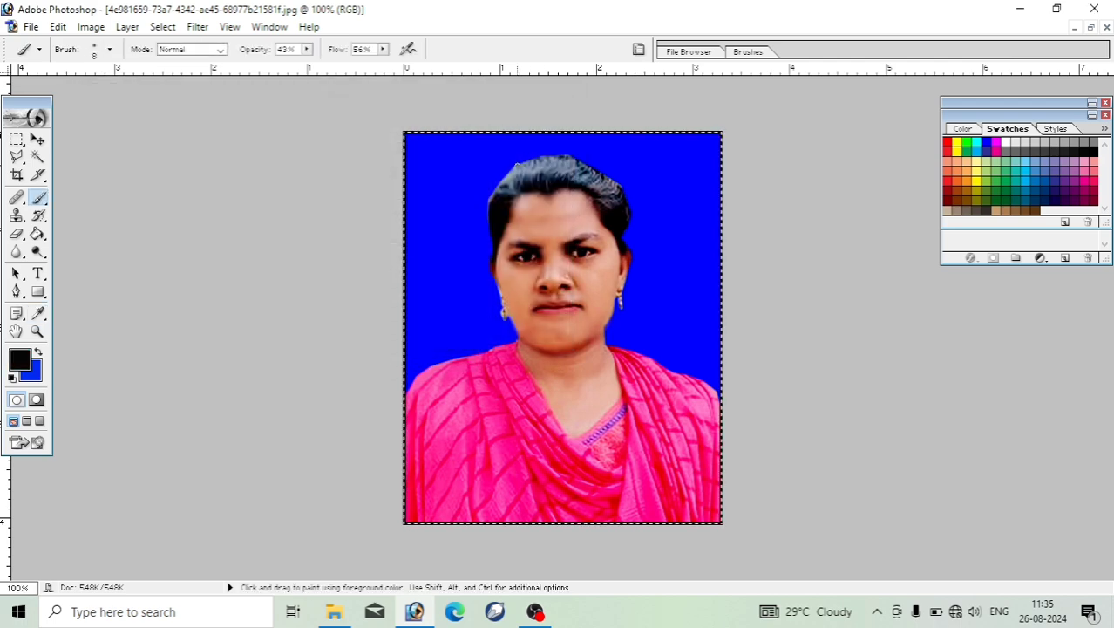
pyautogui.click(37, 156)
pyautogui.click(162, 151)
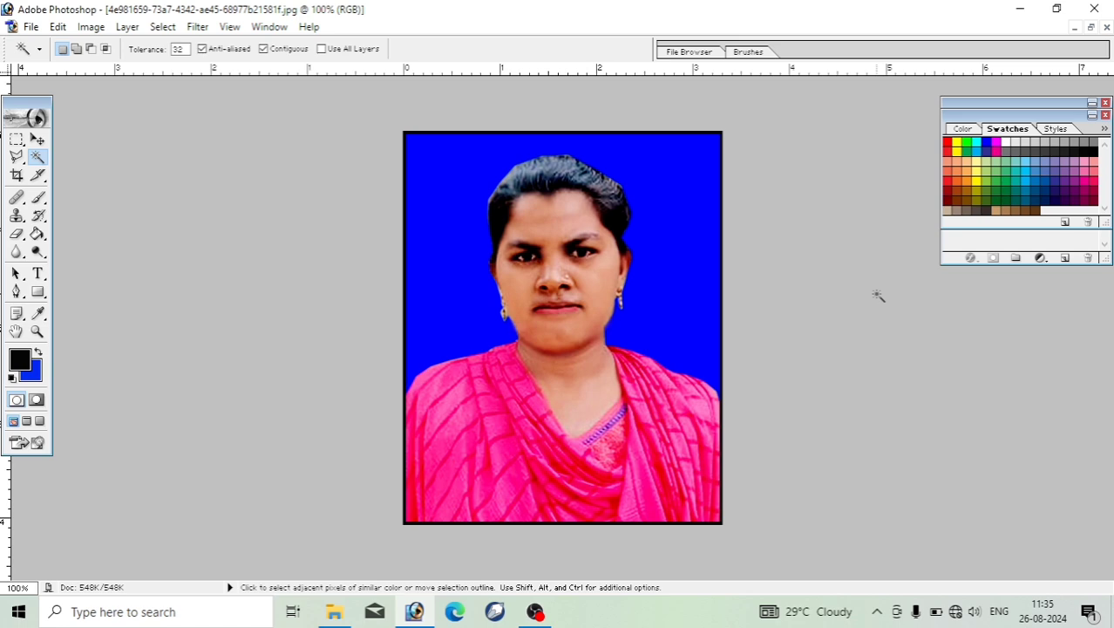
# Arrange the original, the passport photo and the Untitled-1 print sheet windows side by side.
pyautogui.press('ctrl')
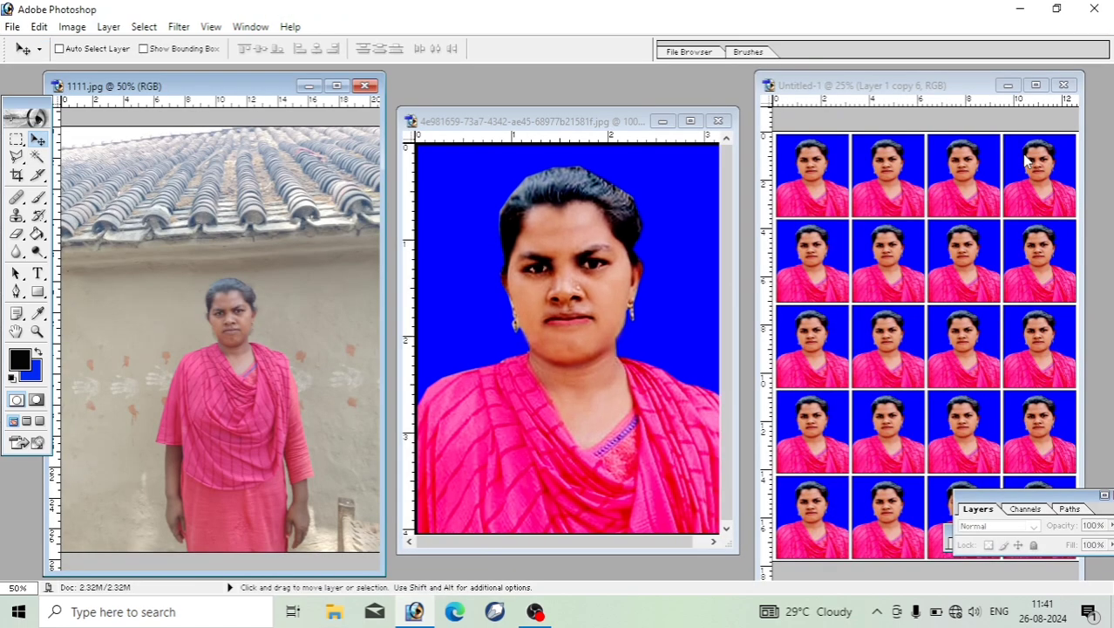